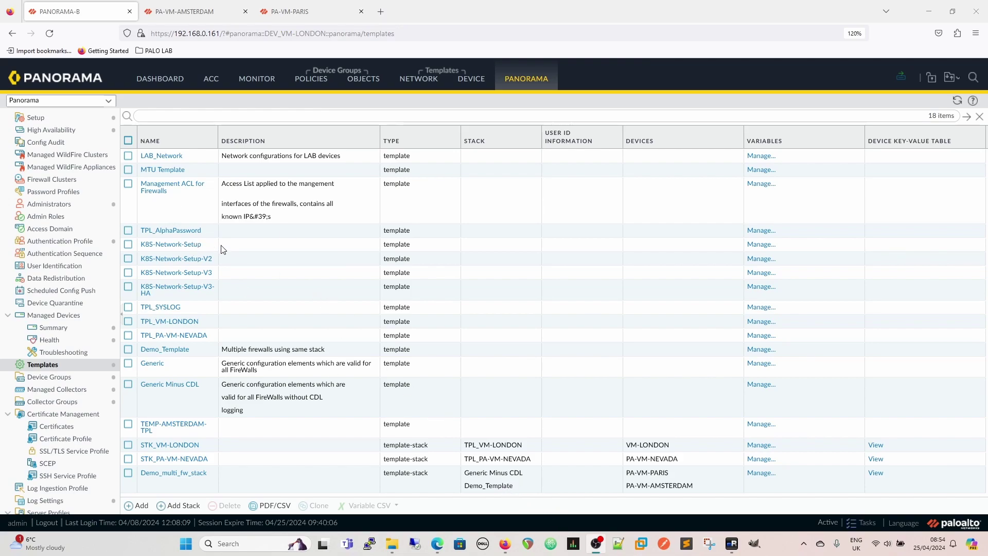
Step: View the device key-value table for the Demo_multi_fw_stack template stack
{"action": "left_click", "coordinate": [278, 273]}
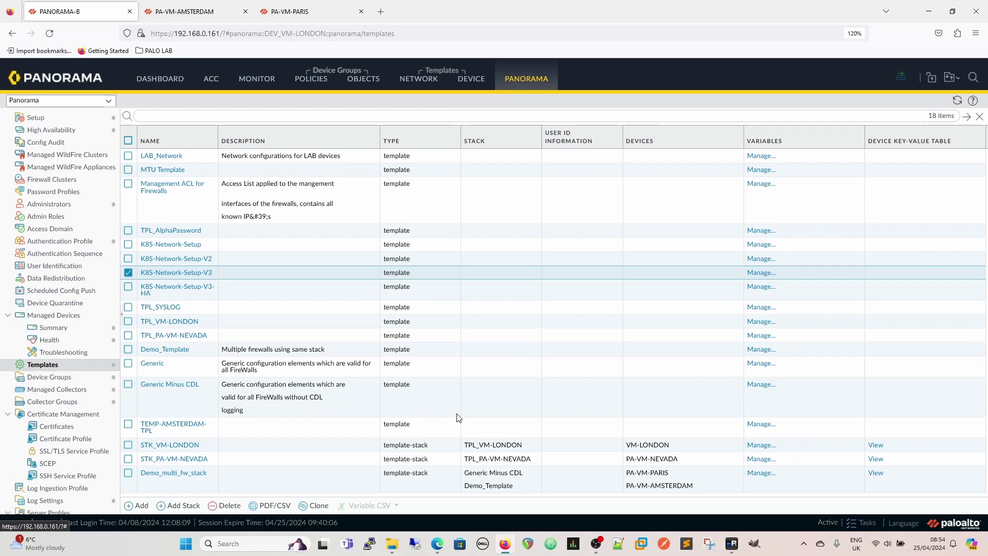
{"action": "left_click", "coordinate": [517, 409]}
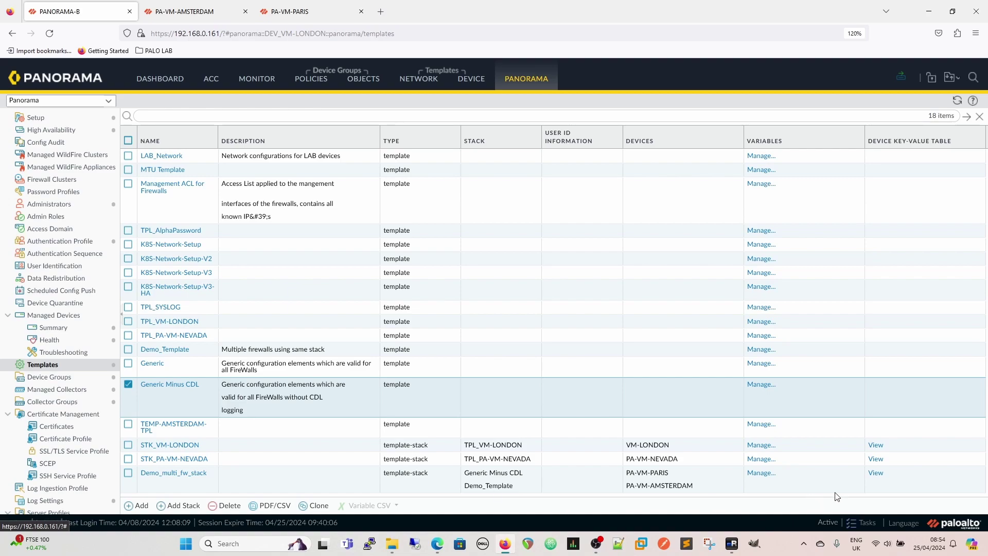
{"action": "left_click", "coordinate": [875, 474]}
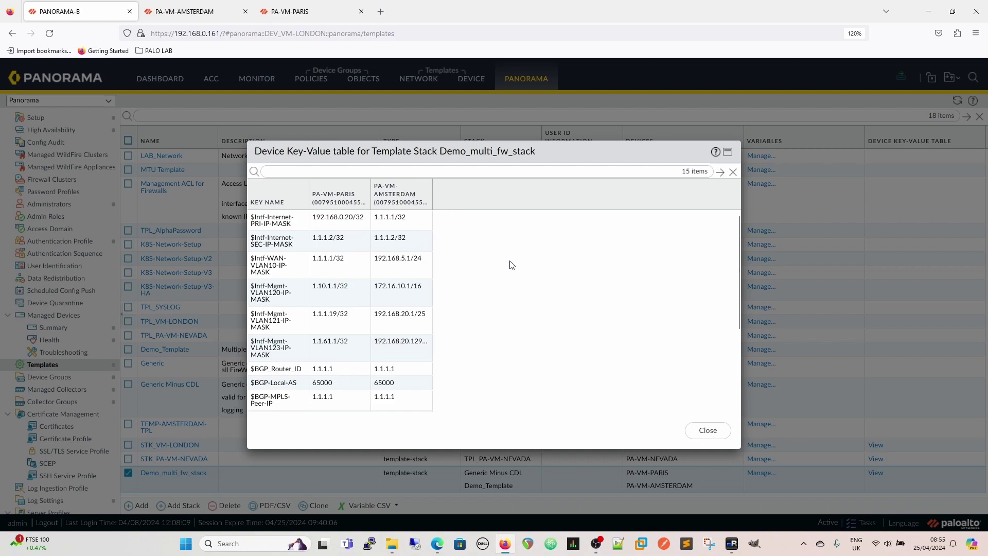
{"action": "left_click", "coordinate": [714, 430]}
Step: Review the template variables of Demo_multi_fw_stack, including the blank new-variable form, and those of Demo_Template
{"action": "left_click", "coordinate": [762, 473]}
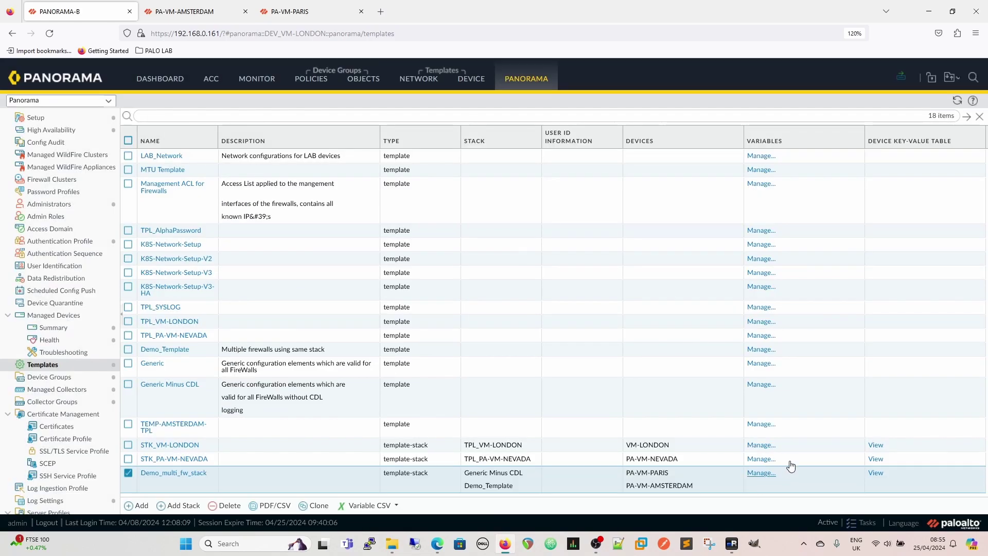
{"action": "left_click", "coordinate": [358, 365]}
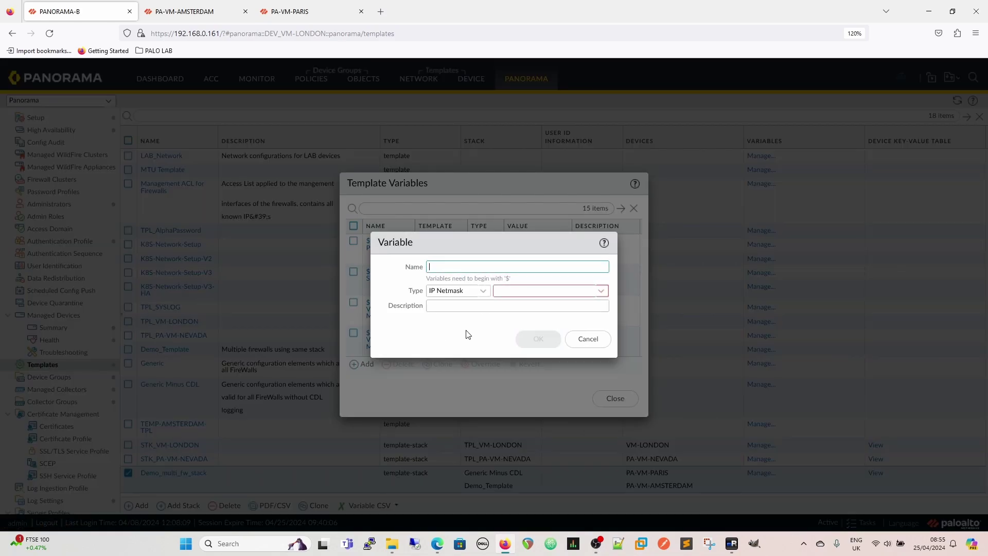
{"action": "left_click", "coordinate": [598, 338]}
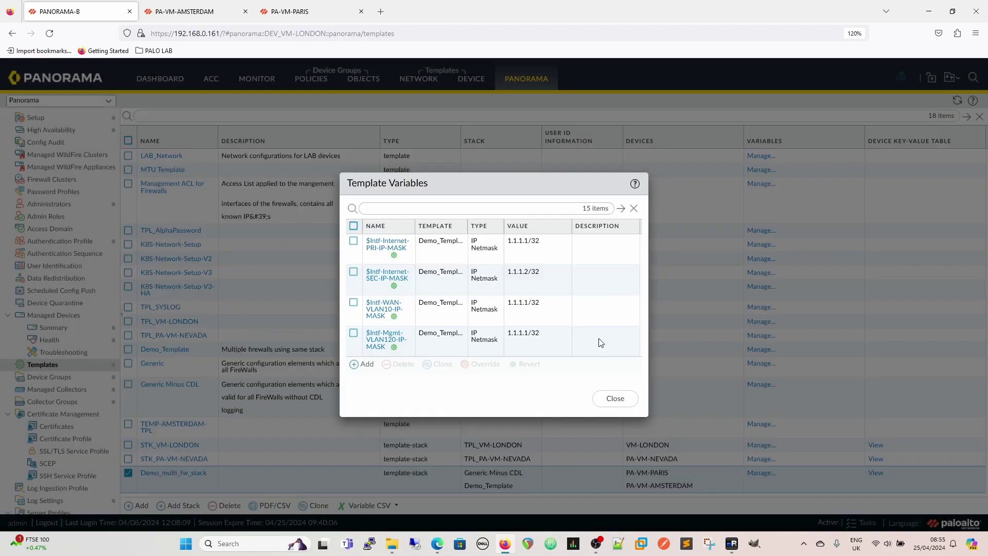
{"action": "left_click", "coordinate": [610, 400]}
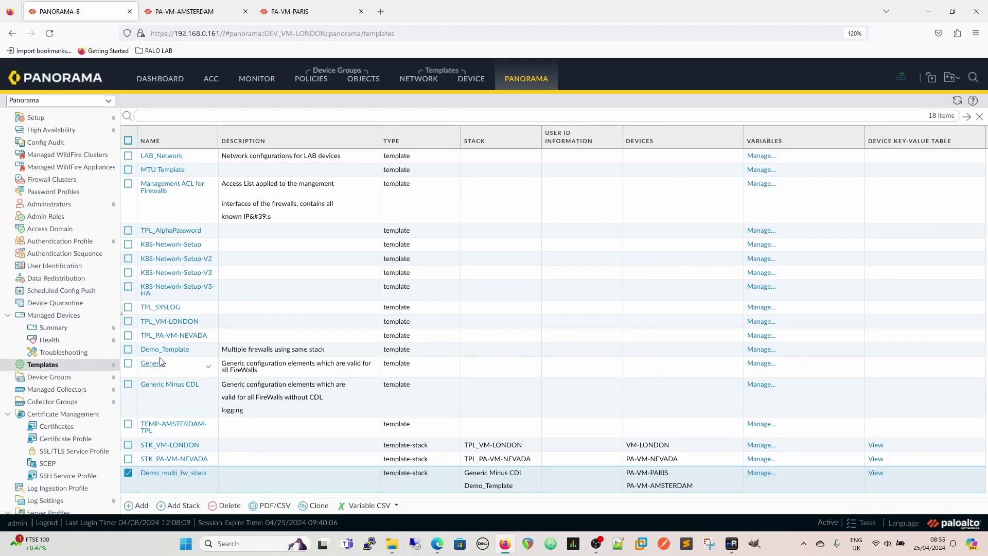
{"action": "left_click", "coordinate": [761, 349]}
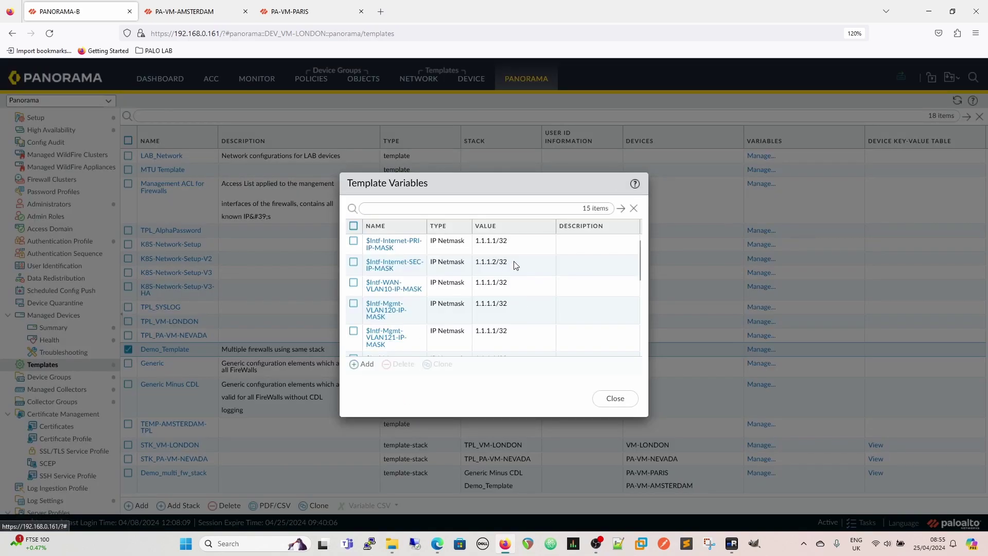
{"action": "left_click", "coordinate": [616, 401]}
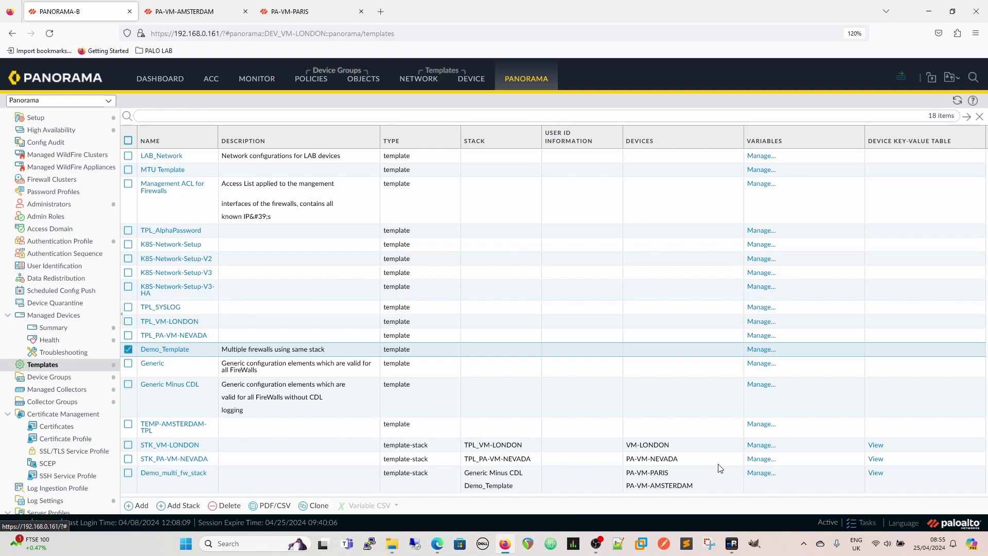
Step: Export the variables of the Demo_multi_fw_stack template stack as a CSV file and locate the matching import option
{"action": "left_click", "coordinate": [249, 479]}
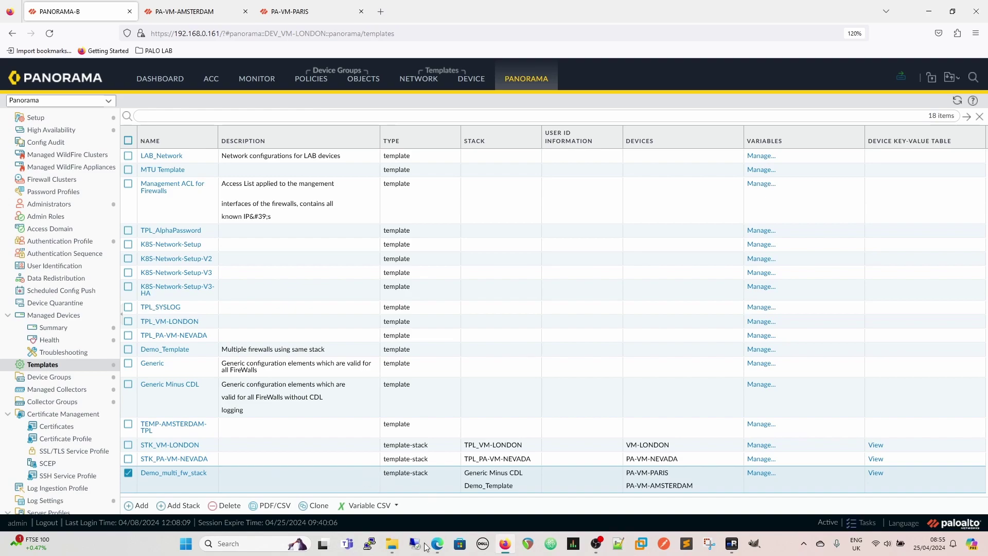
{"action": "left_click", "coordinate": [382, 510]}
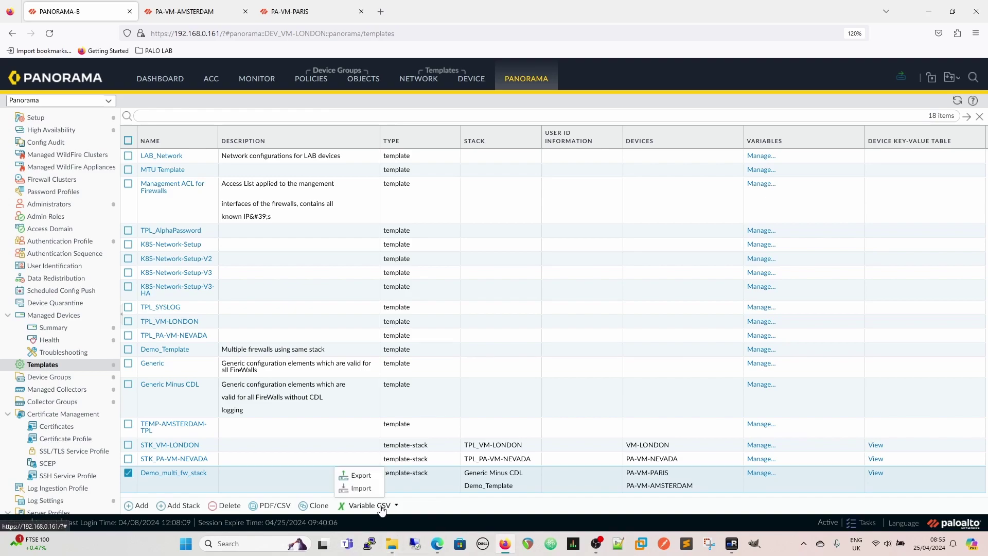
{"action": "left_click", "coordinate": [360, 473]}
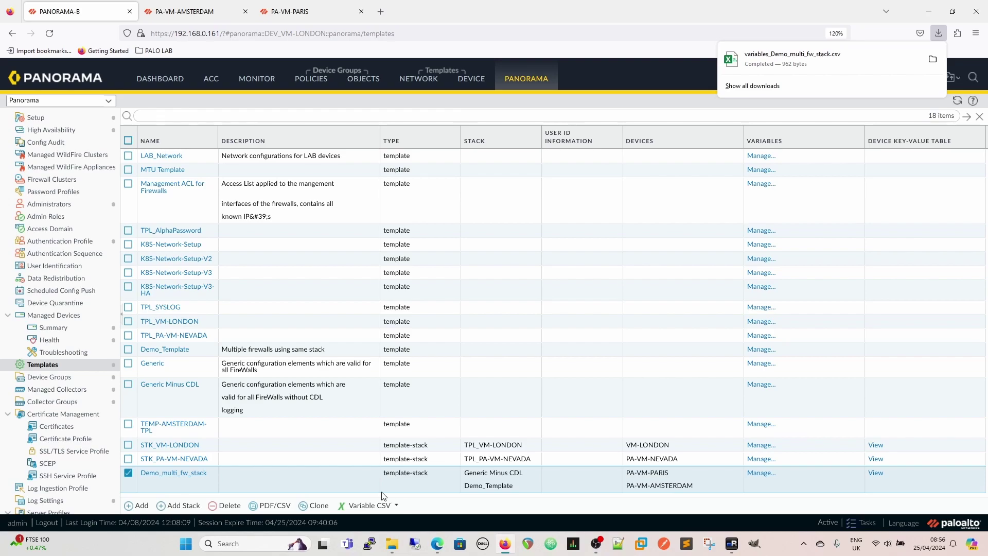
{"action": "left_click", "coordinate": [396, 505]}
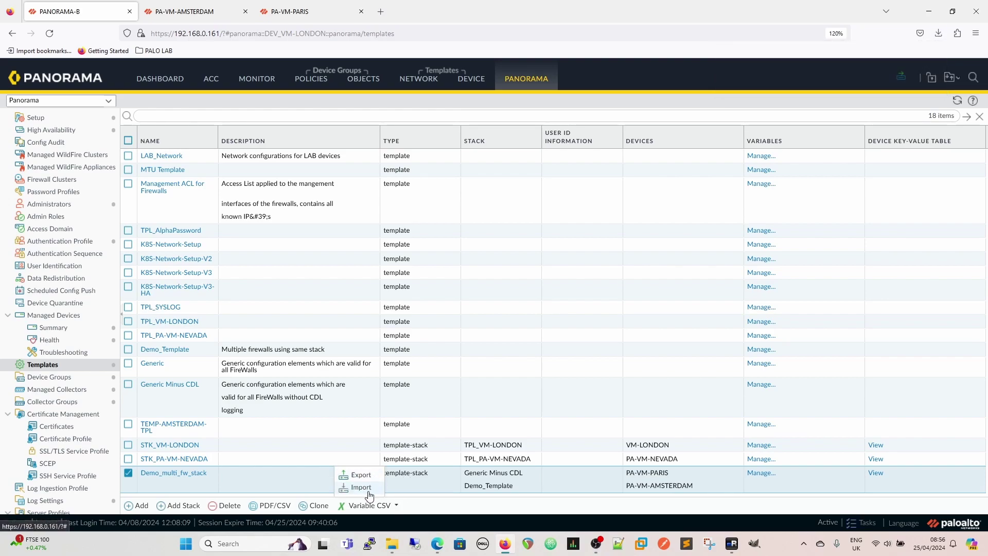
{"action": "left_click", "coordinate": [436, 498]}
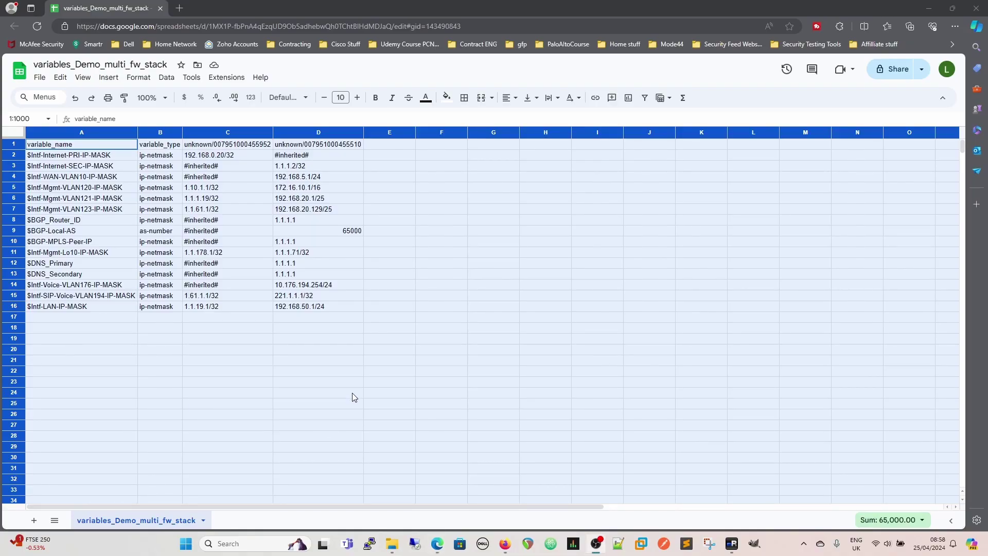
Step: Switch to Google Sheets and examine the per-device columns in the exported variables_Demo_multi_fw_stack file
{"action": "left_click", "coordinate": [462, 270]}
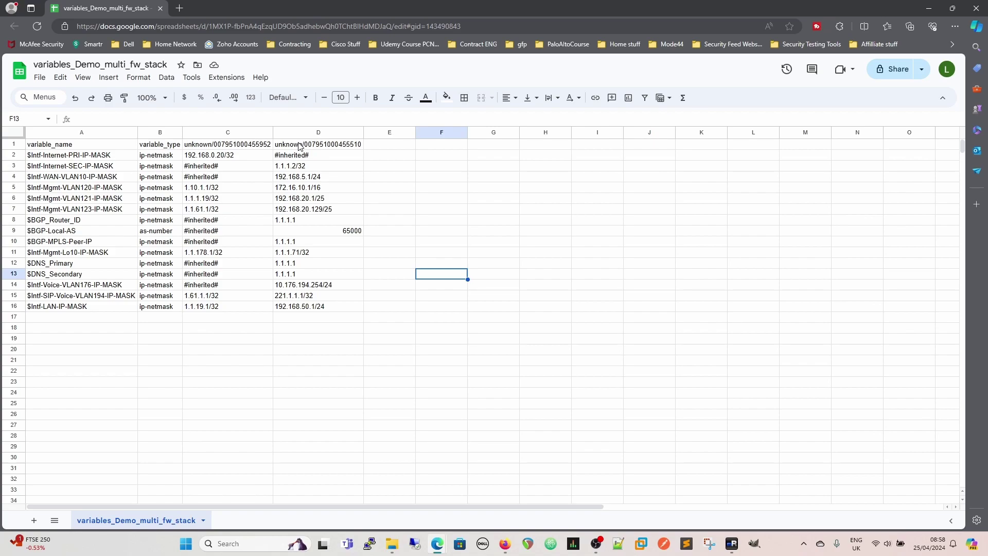
{"action": "left_click", "coordinate": [387, 148]}
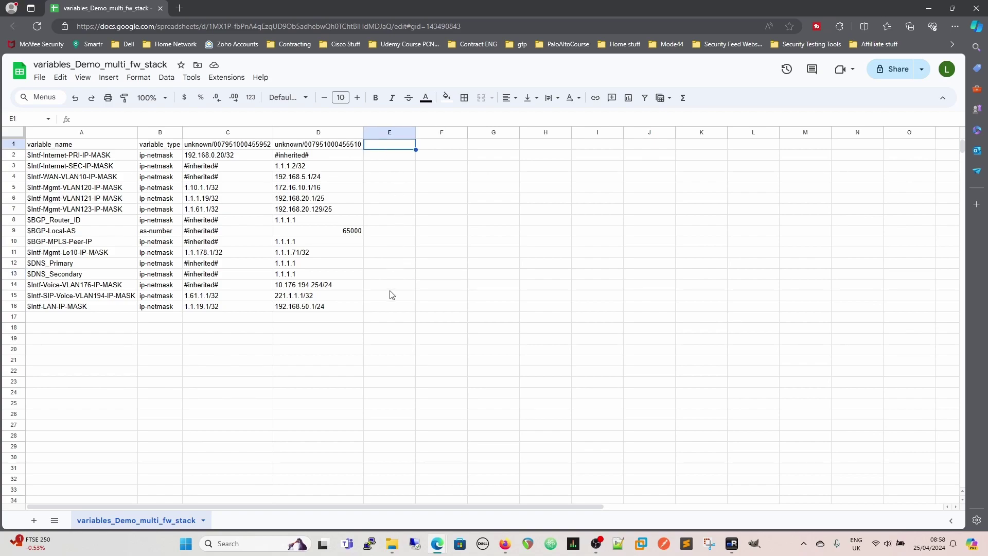
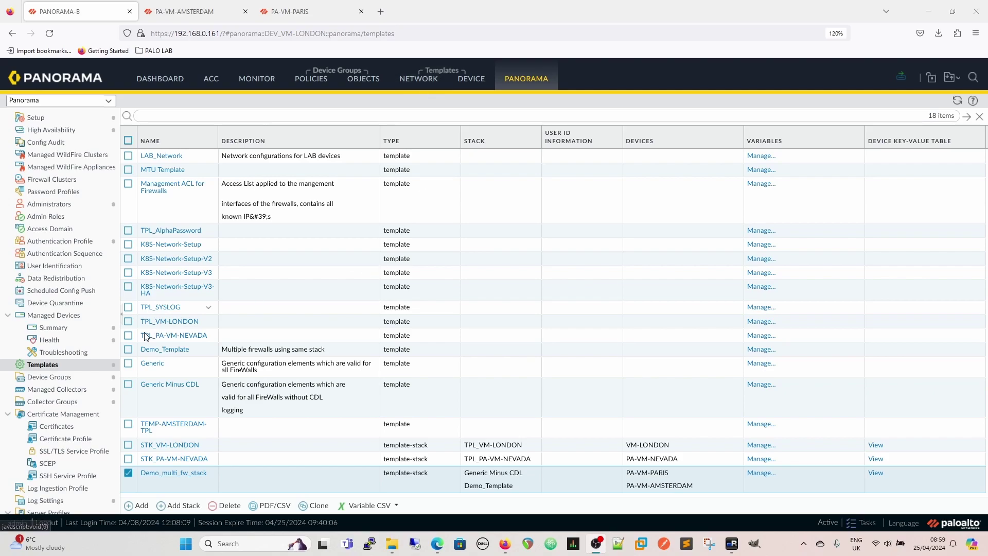
Step: Return to Panorama and open the template variables for PA-VM-PARIS from the managed devices summary to locate the DNS variables
{"action": "left_click", "coordinate": [44, 325]}
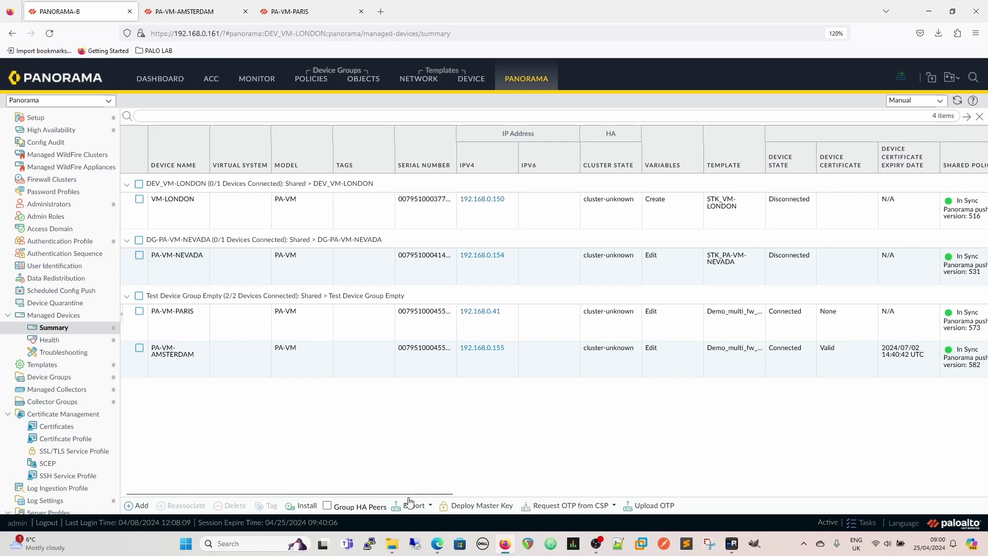
{"action": "left_click_drag", "start_coordinate": [411, 497], "coordinate": [512, 497]}
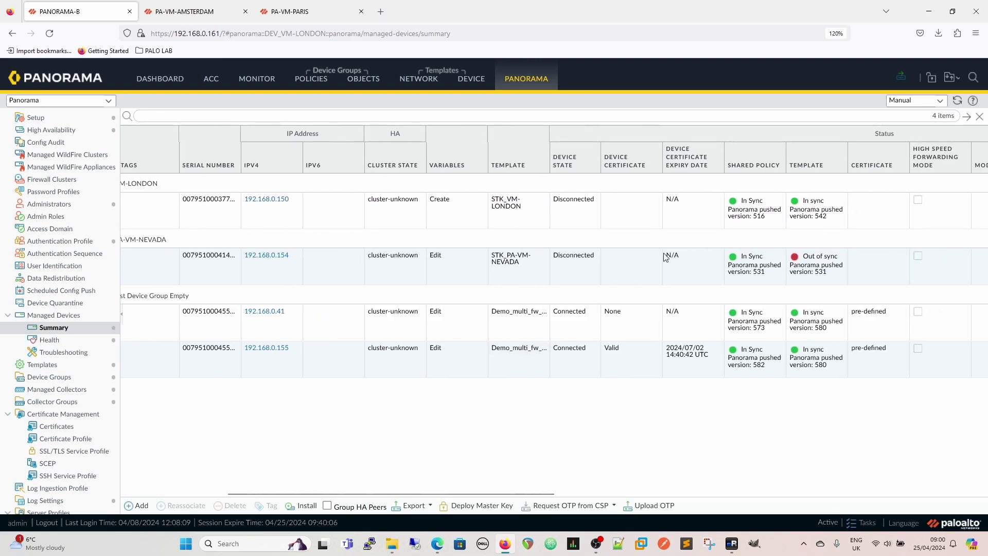
{"action": "left_click", "coordinate": [435, 312]}
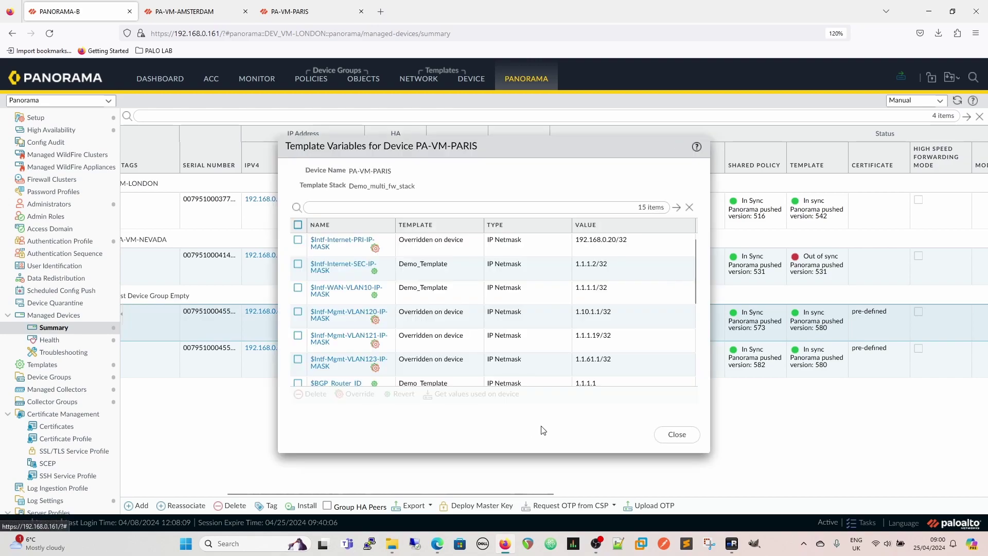
{"action": "scroll", "coordinate": [473, 281], "scroll_direction": "down", "scroll_amount": 3}
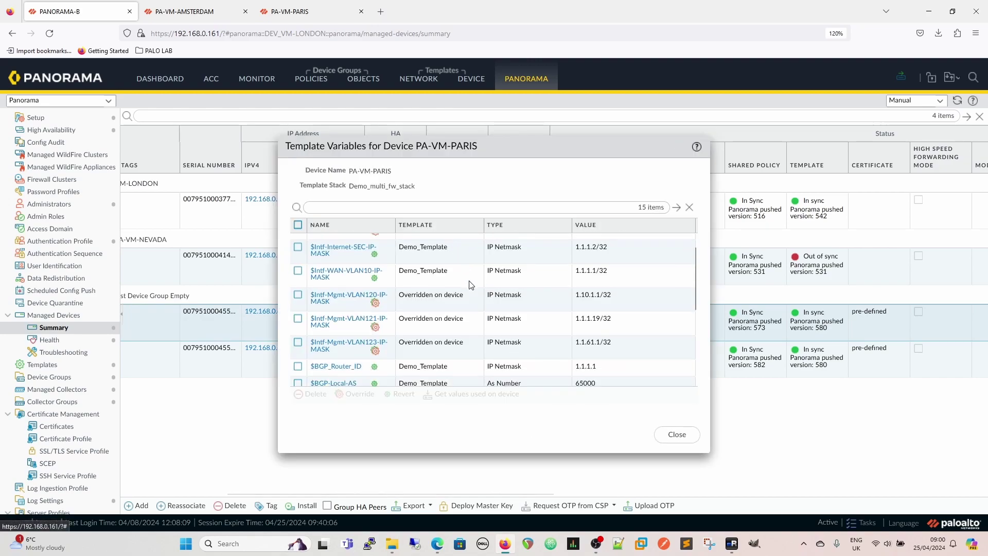
{"action": "scroll", "coordinate": [473, 285], "scroll_direction": "down", "scroll_amount": 1}
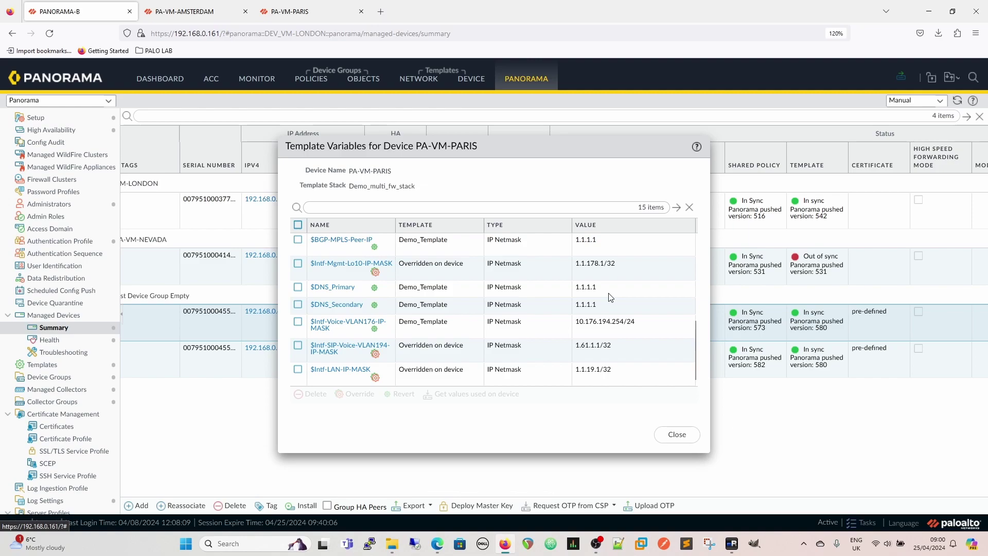
{"action": "mouse_move", "coordinate": [375, 292]}
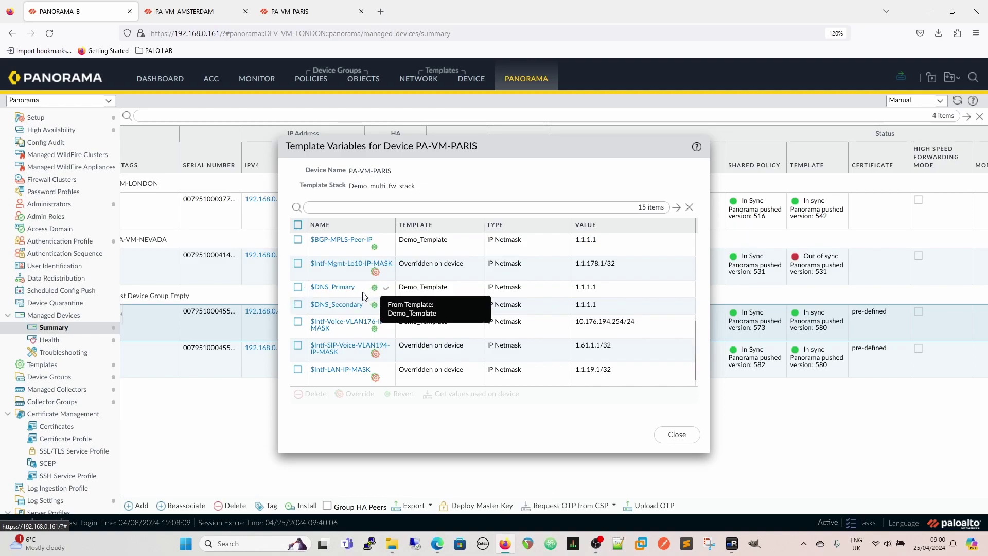
Step: Override the $DNS_Primary variable for PA-VM-PARIS with the value 8.8.8.8
{"action": "left_click", "coordinate": [354, 296]}
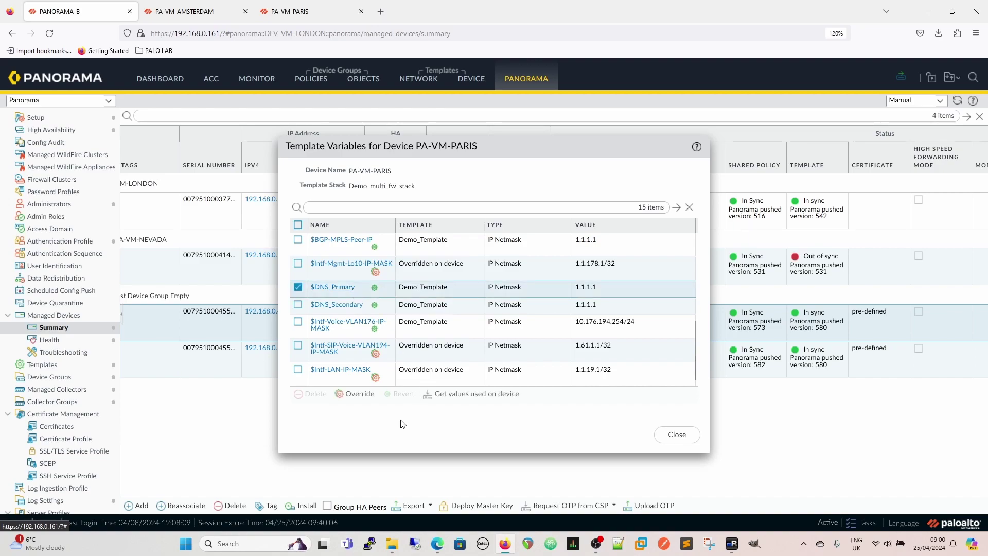
{"action": "left_click", "coordinate": [354, 395]}
{"action": "double_click", "coordinate": [527, 285]}
{"action": "type", "text": "8.8.8.8"}
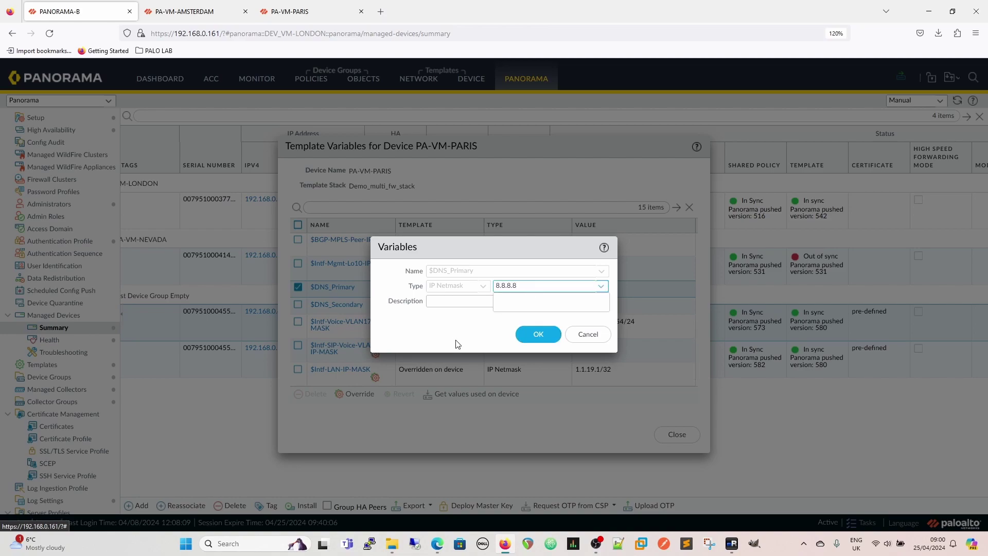
{"action": "left_click", "coordinate": [537, 334]}
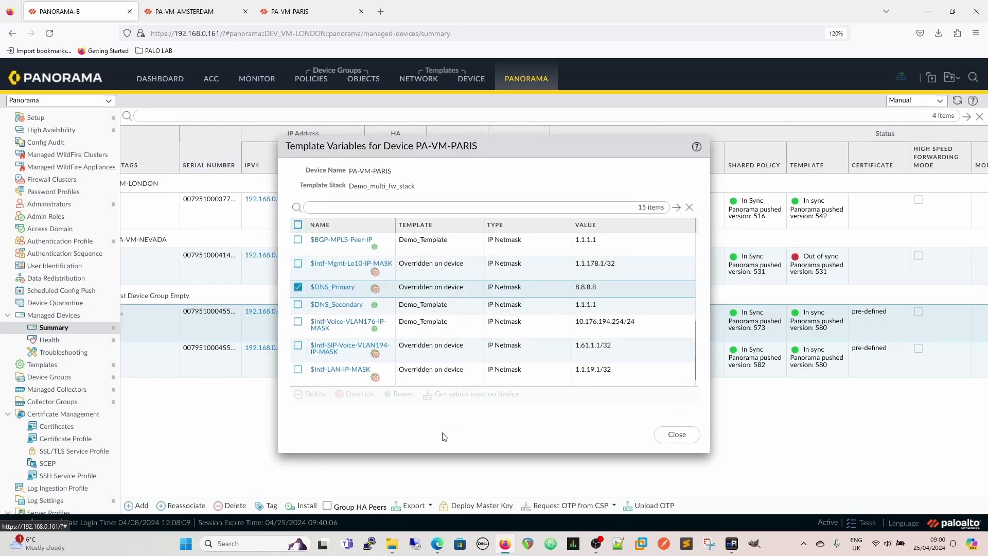
{"action": "left_click", "coordinate": [676, 436]}
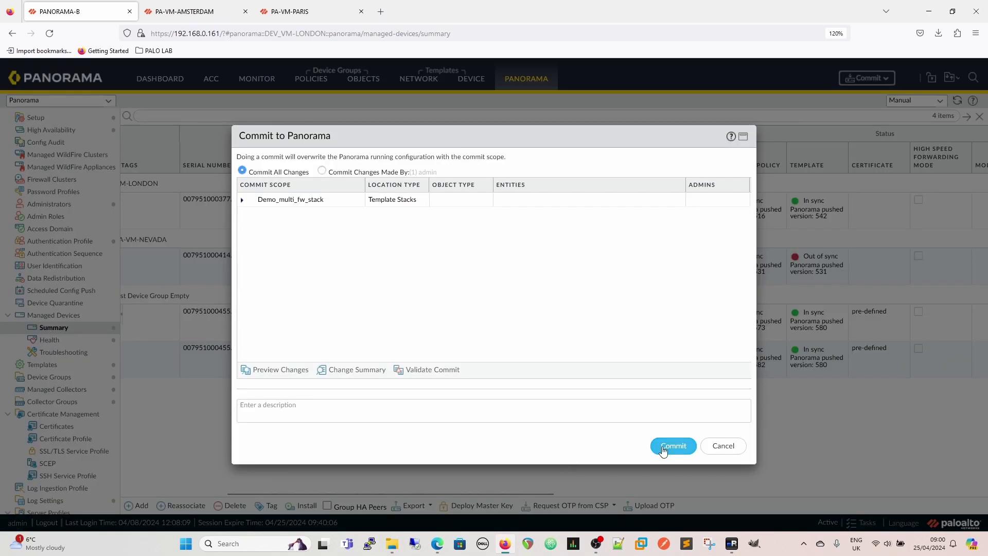
Step: Commit all changes to Panorama and dismiss the commit status report
{"action": "key", "text": "Return"}
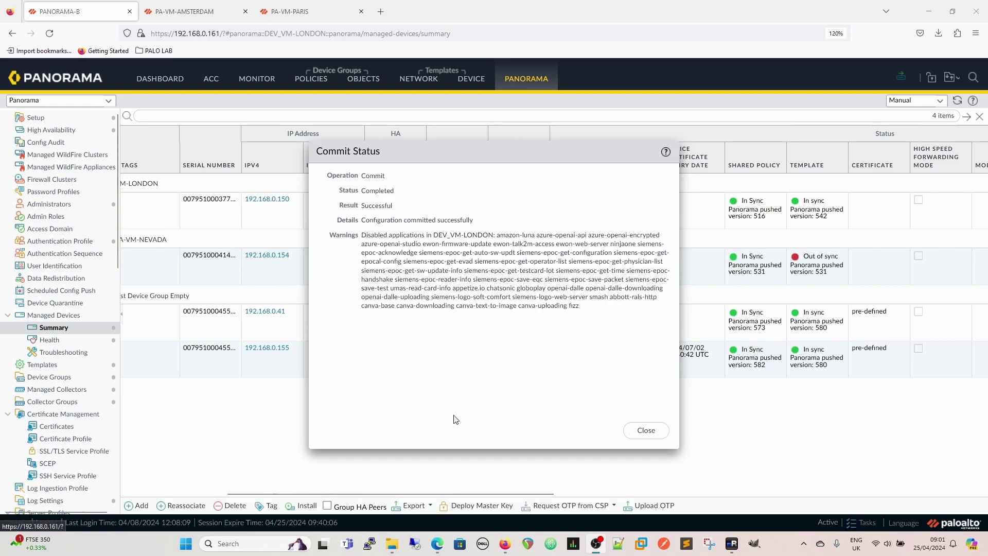
{"action": "left_click", "coordinate": [646, 430]}
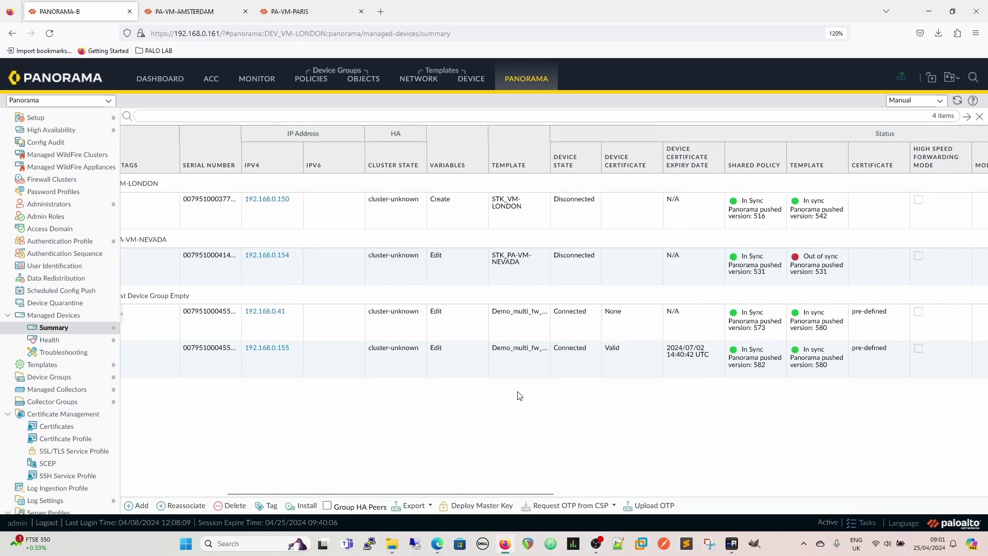
Step: Compare the primary DNS server set on the PA-VM-PARIS firewall with the $DNS_Primary override for that device in Panorama
{"action": "left_click", "coordinate": [314, 18]}
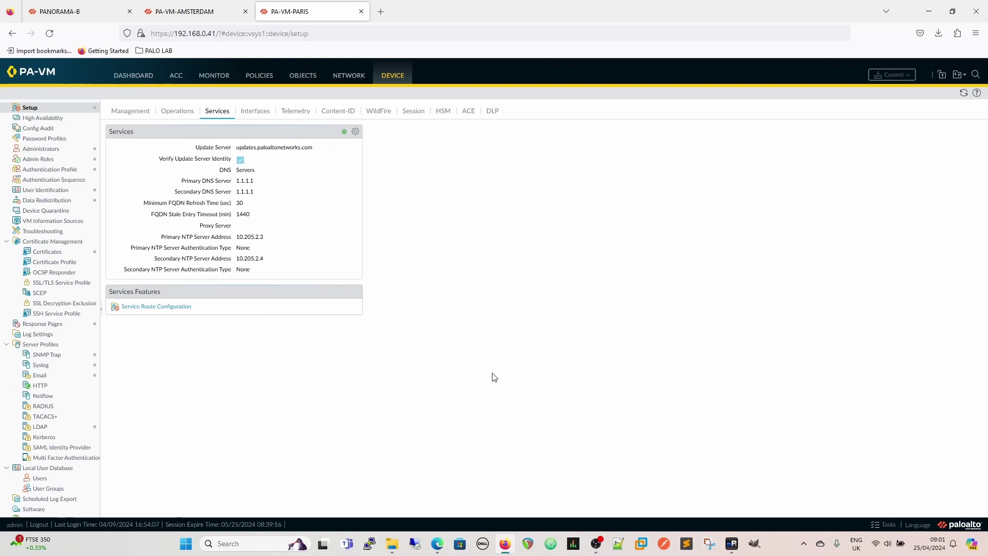
{"action": "left_click", "coordinate": [59, 11]}
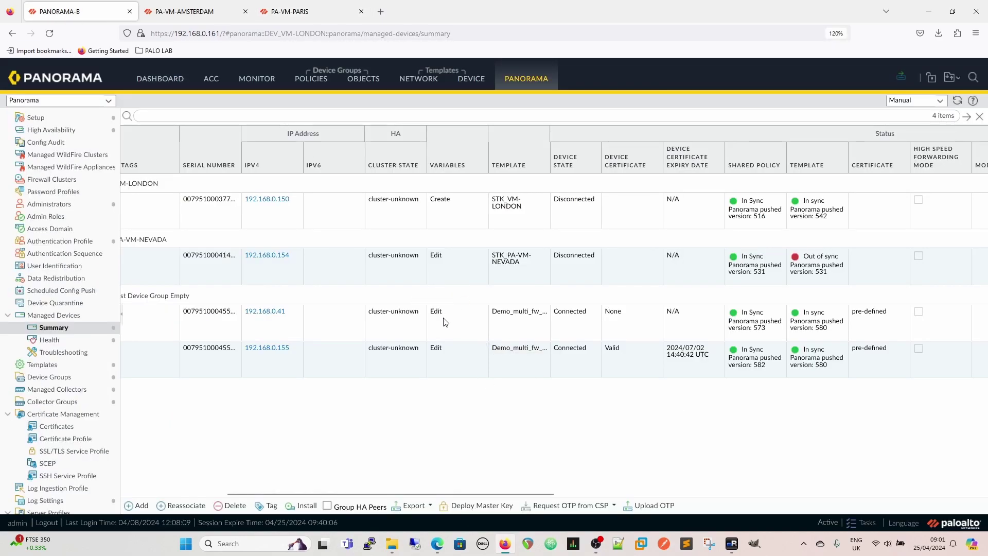
{"action": "left_click", "coordinate": [436, 312]}
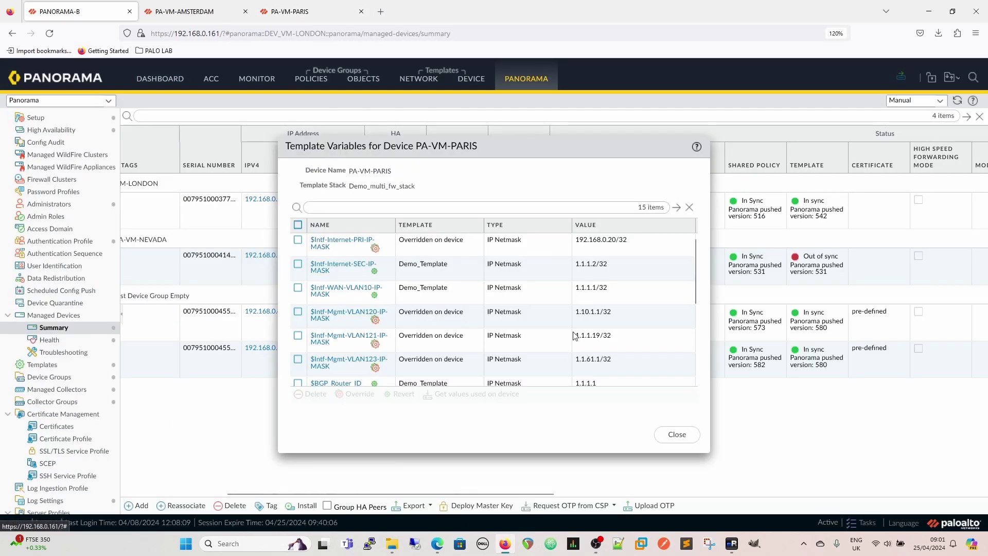
{"action": "scroll", "coordinate": [407, 330], "scroll_direction": "down", "scroll_amount": 5}
{"action": "scroll", "coordinate": [406, 346], "scroll_direction": "down", "scroll_amount": 1}
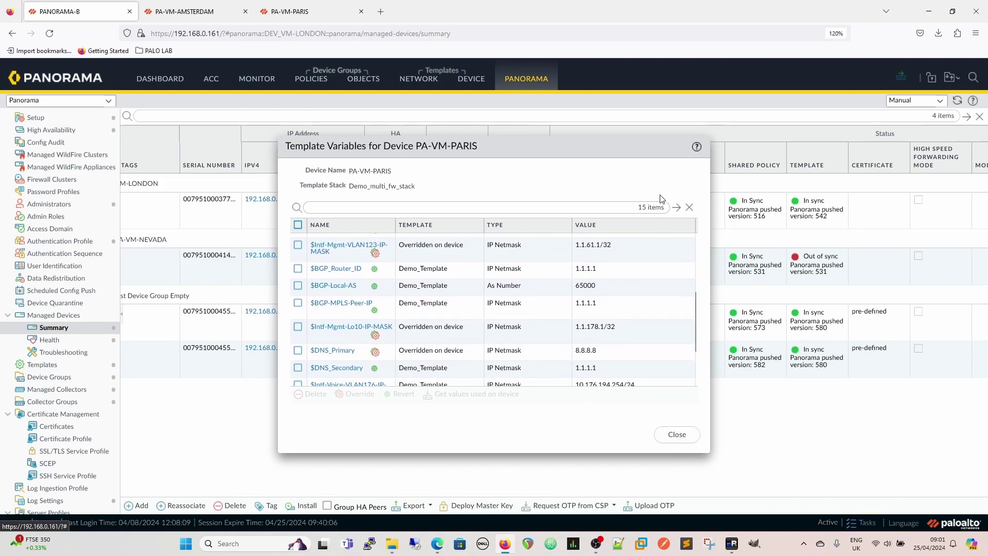
{"action": "left_click", "coordinate": [679, 436]}
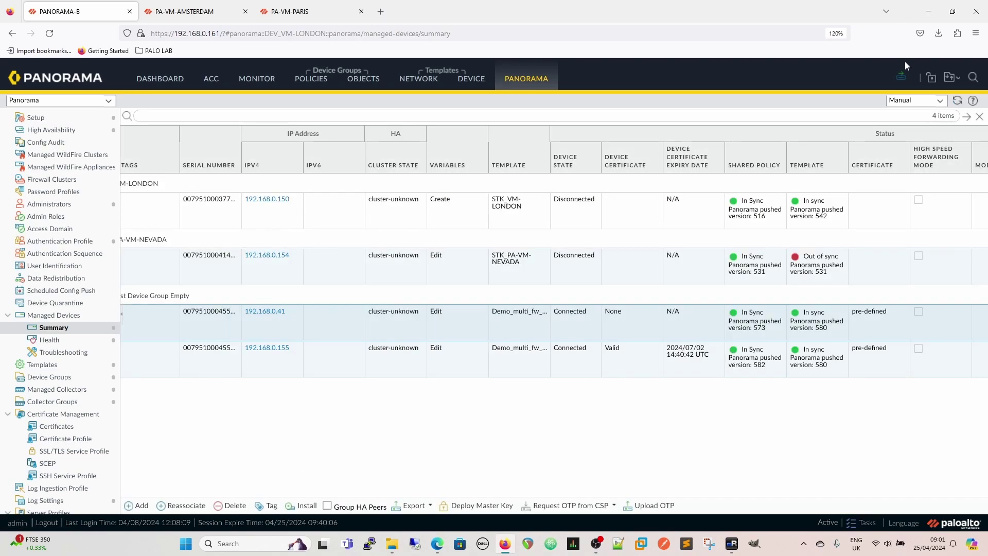
Step: Open the push scope selection for devices and exclude the STK_PA-VM-NEVADA stack from the templates, keeping PA-VM-PARIS selected
{"action": "left_click", "coordinate": [901, 76]}
{"action": "left_click", "coordinate": [914, 107]}
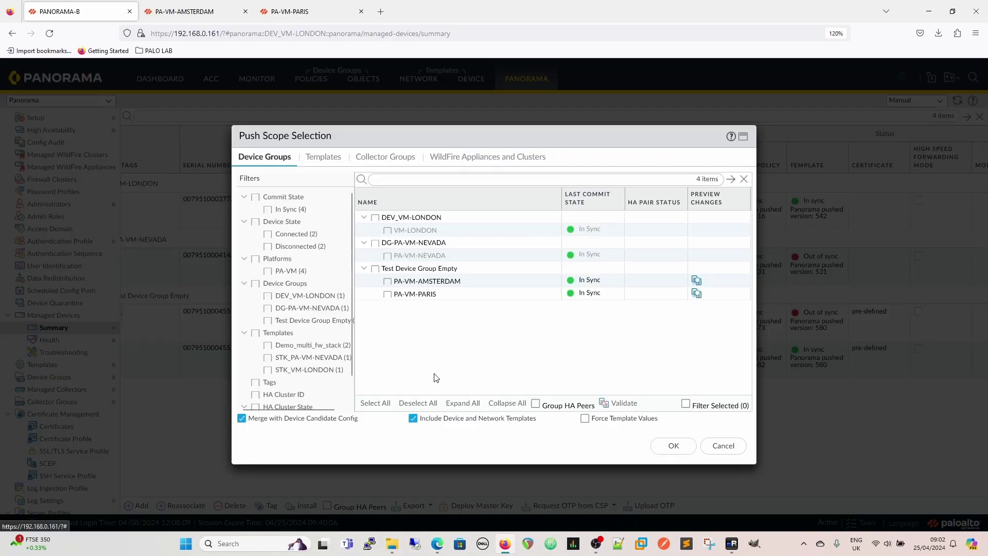
{"action": "left_click", "coordinate": [322, 159]}
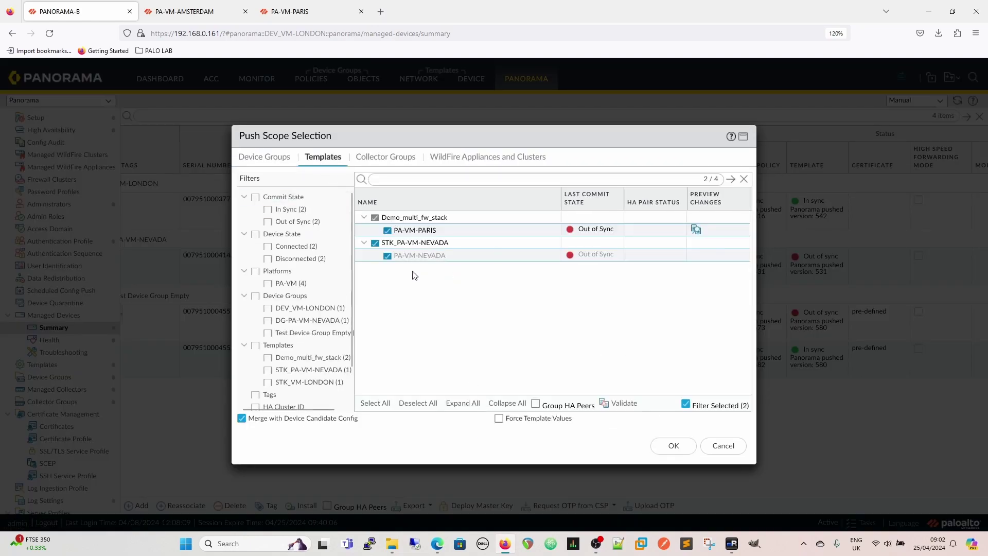
{"action": "left_click", "coordinate": [376, 244]}
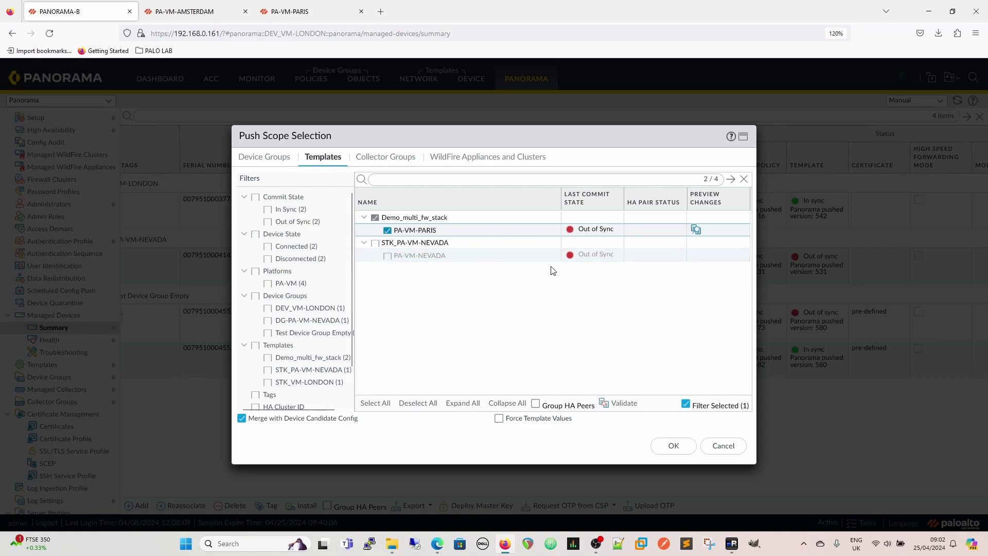
Step: Preview the template changes for PA-VM-PARIS with 5 lines of context, compare the running and candidate configurations, and close the preview
{"action": "left_click", "coordinate": [695, 229]}
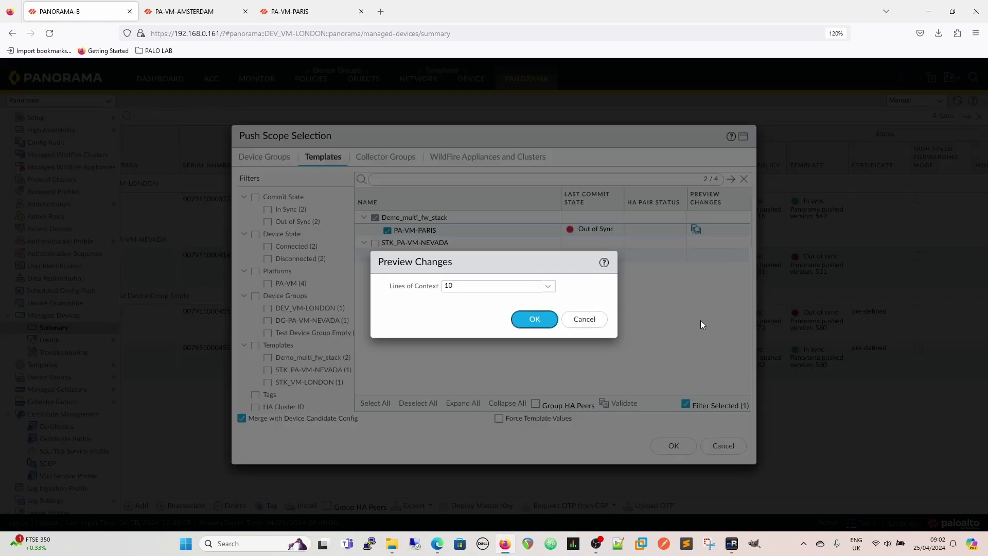
{"action": "left_click", "coordinate": [548, 286]}
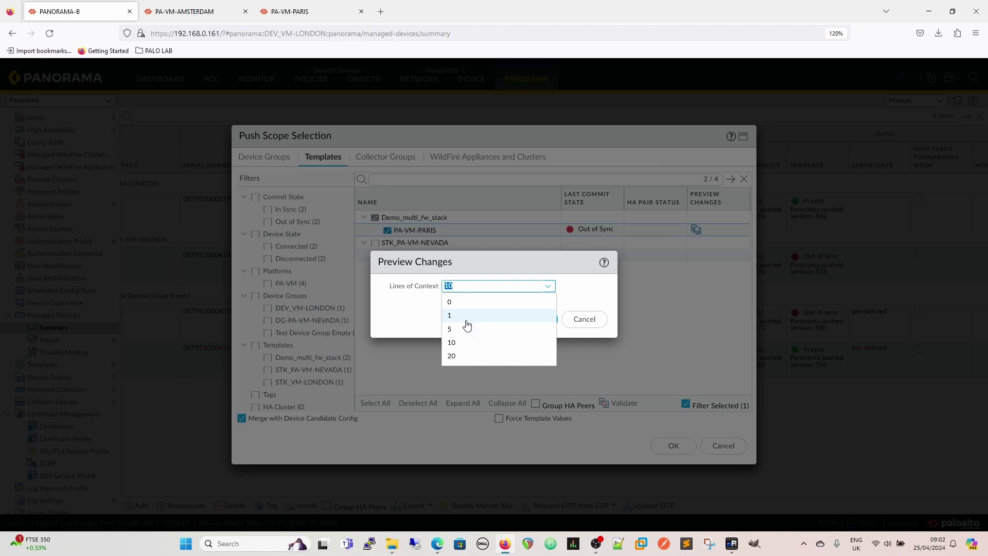
{"action": "left_click", "coordinate": [471, 330]}
{"action": "left_click", "coordinate": [538, 319]}
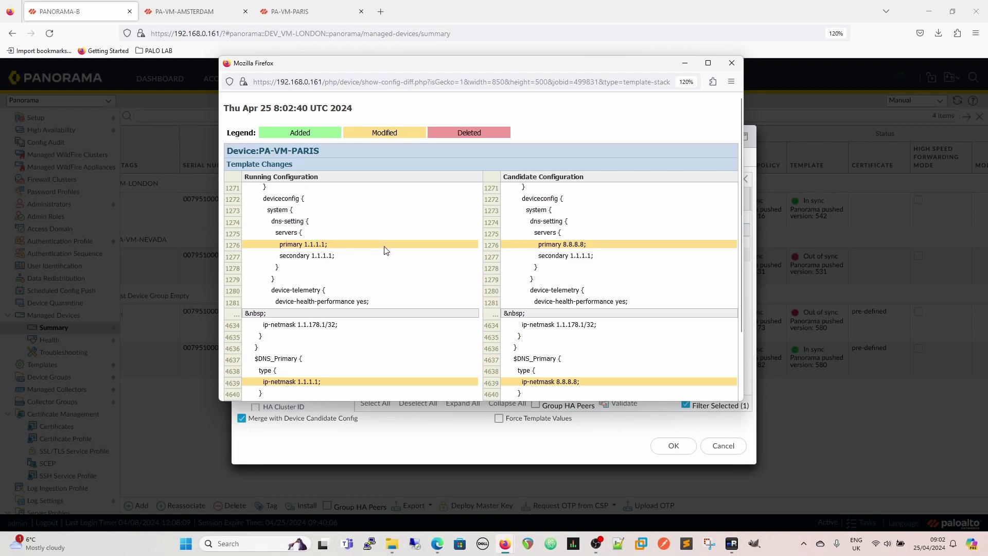
{"action": "key", "text": "alt+Tab"}
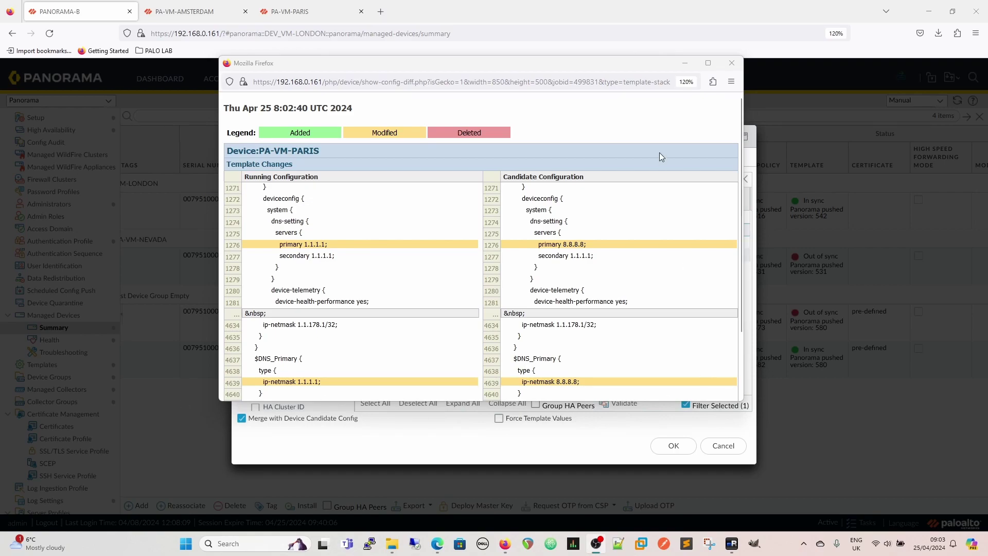
{"action": "left_click", "coordinate": [731, 62]}
Step: Push the Demo_multi_fw_stack changes to PA-VM-PARIS and check the push job's progress in the task list before closing it
{"action": "left_click", "coordinate": [674, 446]}
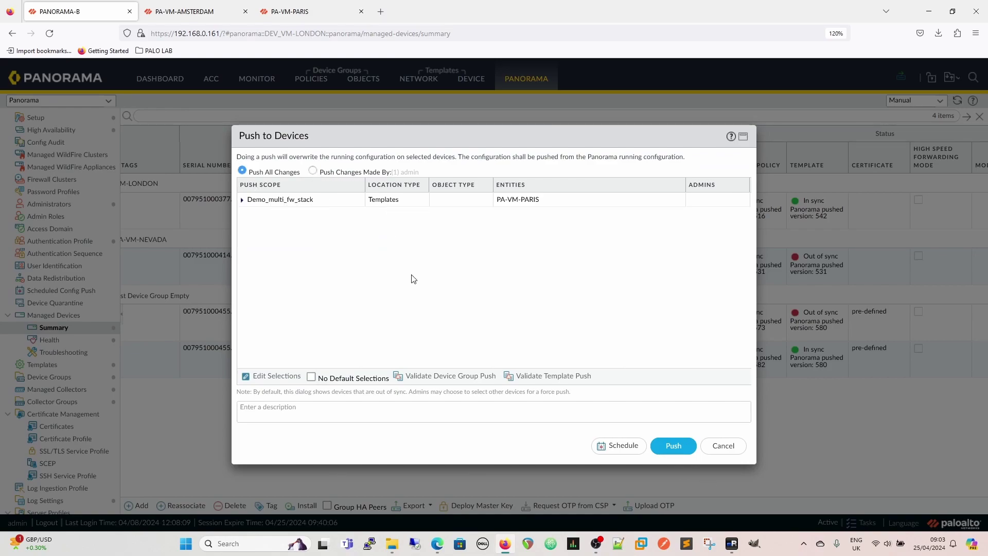
{"action": "left_click", "coordinate": [667, 447]}
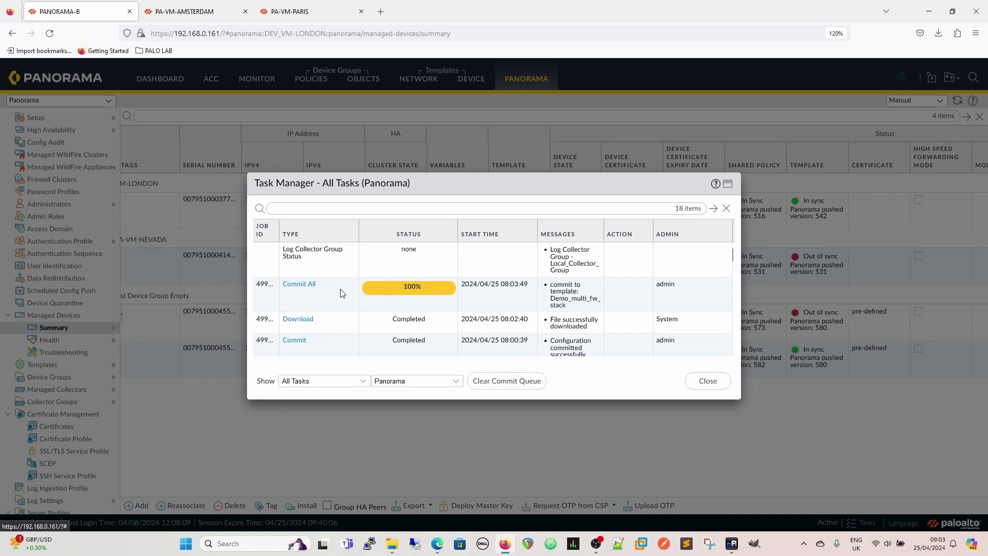
{"action": "scroll", "coordinate": [537, 333], "scroll_direction": "down", "scroll_amount": 2}
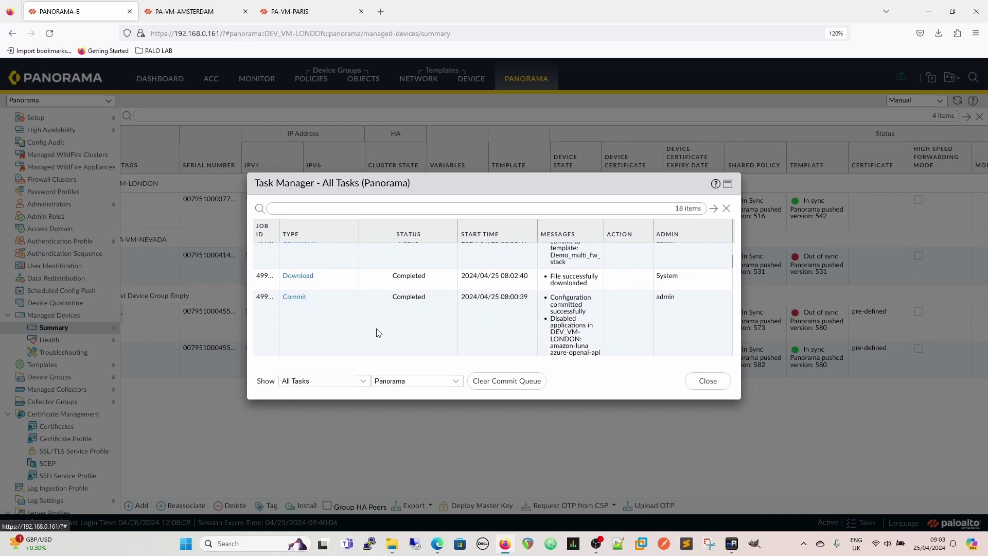
{"action": "scroll", "coordinate": [320, 308], "scroll_direction": "up", "scroll_amount": 2}
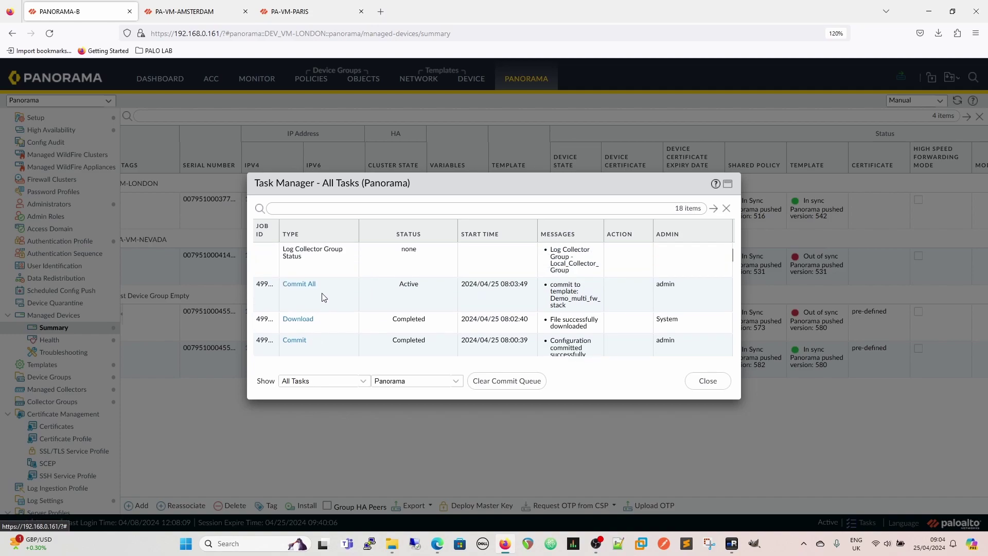
{"action": "scroll", "coordinate": [363, 335], "scroll_direction": "down", "scroll_amount": 2}
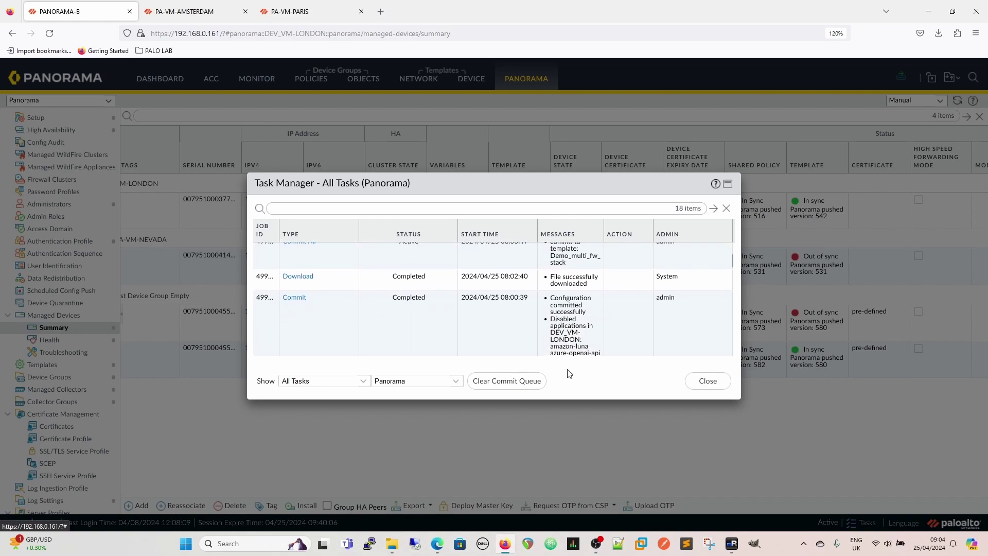
{"action": "scroll", "coordinate": [462, 305], "scroll_direction": "up", "scroll_amount": 2}
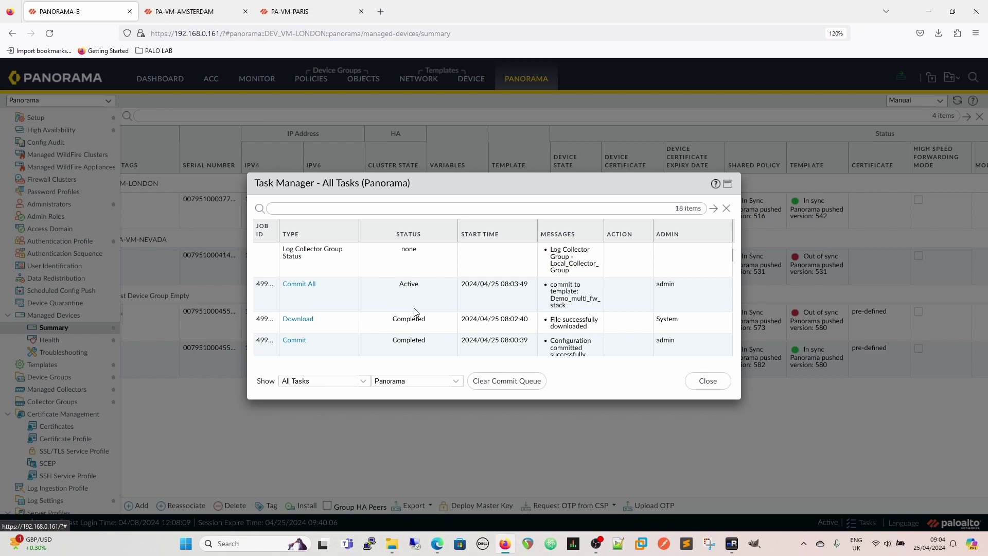
{"action": "left_click", "coordinate": [701, 384]}
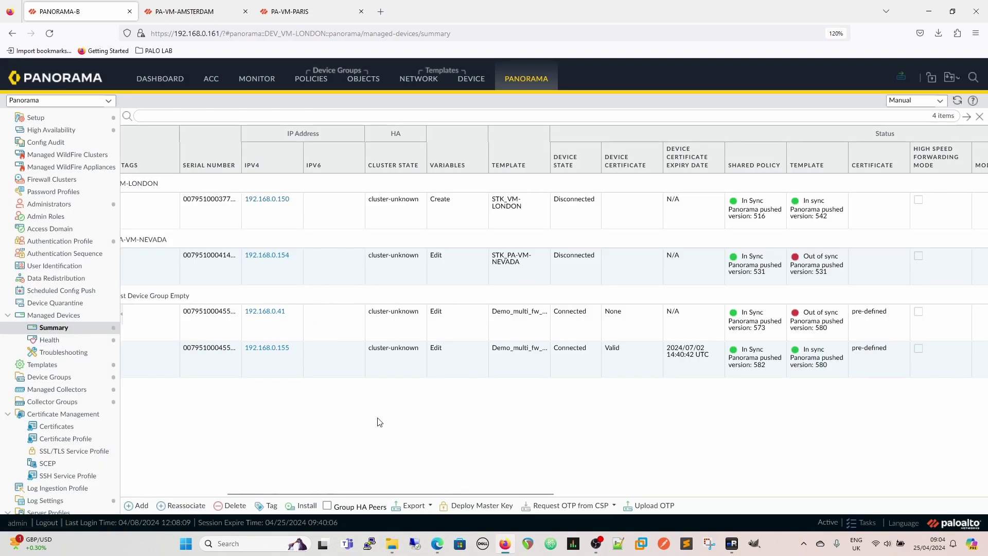
Step: Examine the slot choices for a new Ethernet interface in Demo_Template, and cancel without adding it
{"action": "left_click_drag", "start_coordinate": [407, 498], "coordinate": [235, 498]}
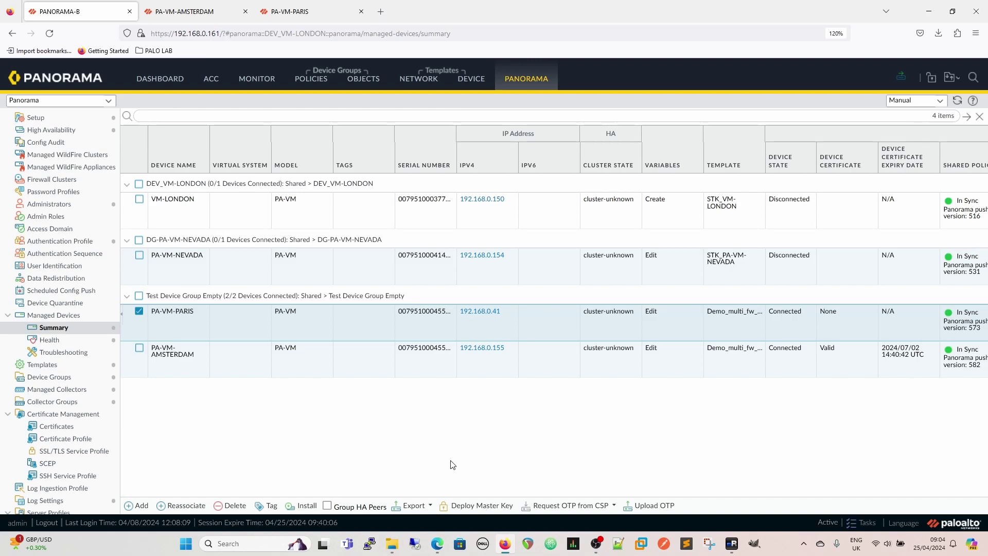
{"action": "left_click", "coordinate": [418, 80]}
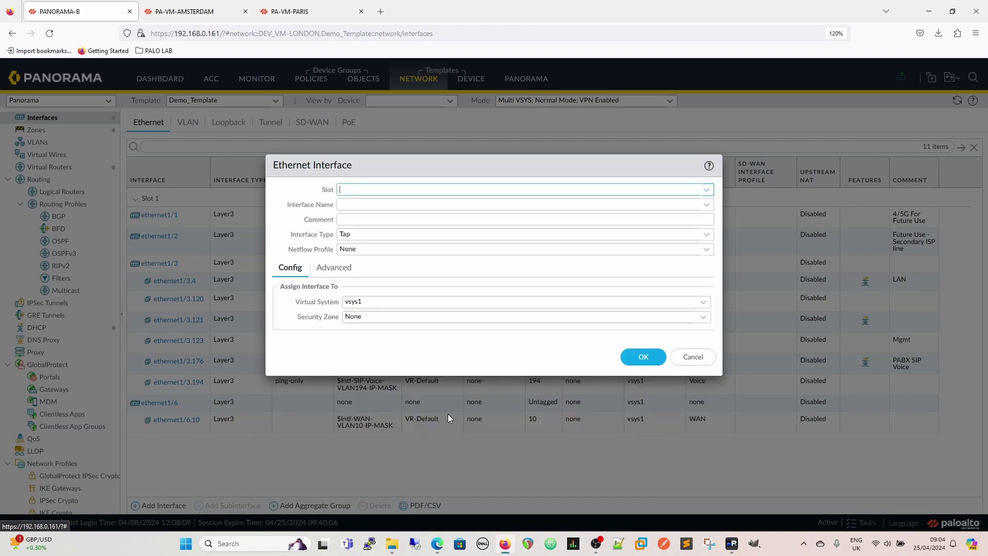
{"action": "left_click", "coordinate": [707, 190]}
{"action": "left_click", "coordinate": [708, 192]}
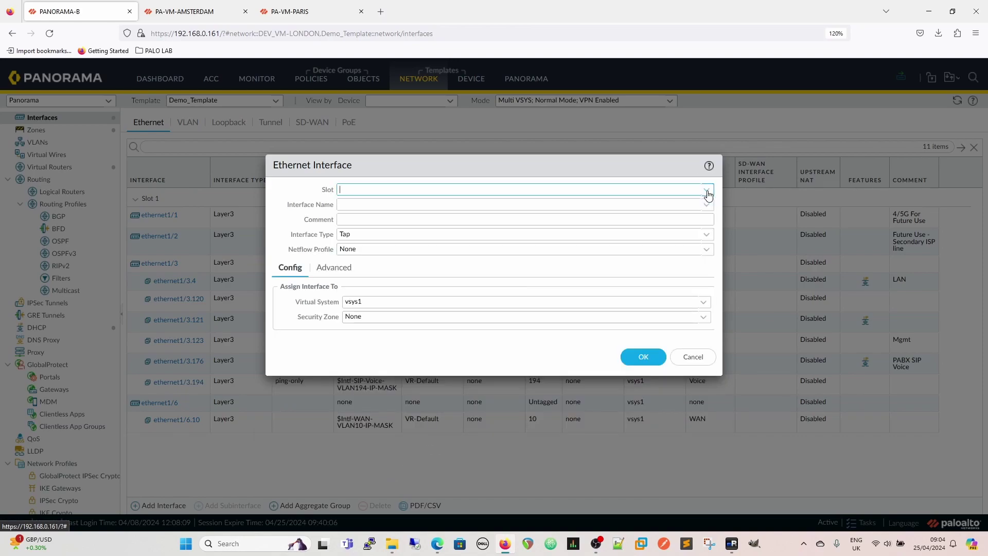
{"action": "left_click", "coordinate": [701, 364]}
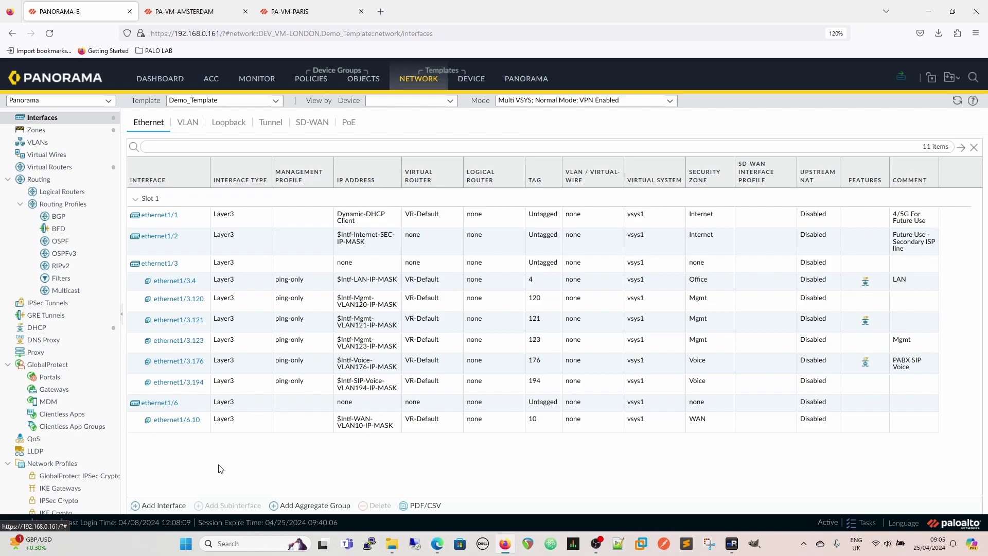
Step: Review Demo_Template's VLAN and loopback interfaces and examine the variables offered as IPv4 address for a new loopback interface
{"action": "left_click", "coordinate": [188, 122]}
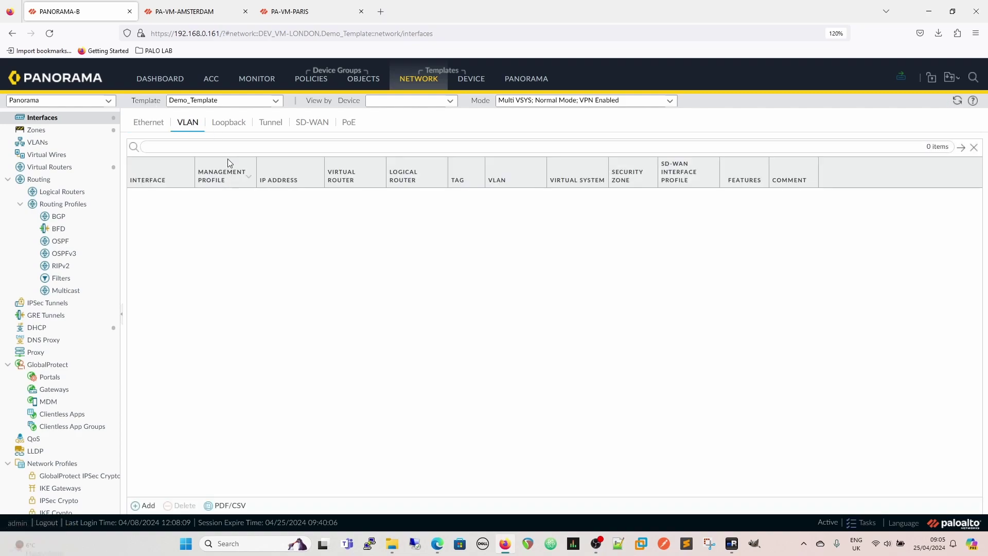
{"action": "left_click", "coordinate": [230, 123]}
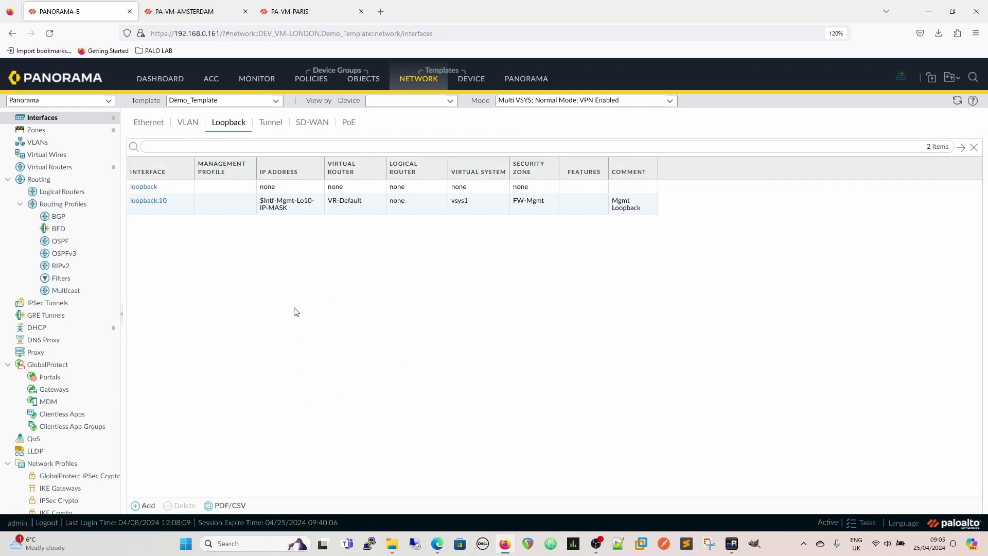
{"action": "left_click", "coordinate": [145, 505]}
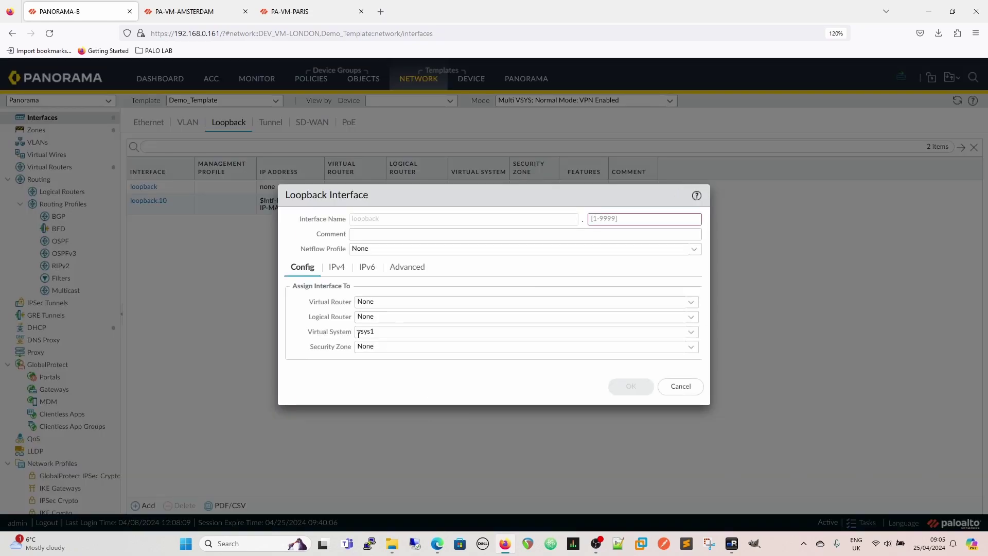
{"action": "left_click", "coordinate": [336, 266]}
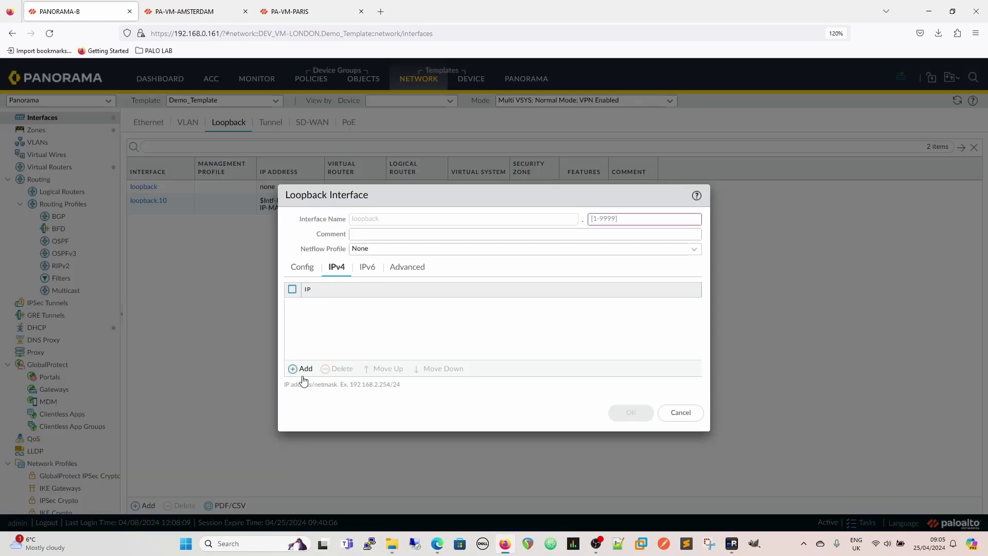
{"action": "left_click", "coordinate": [301, 371]}
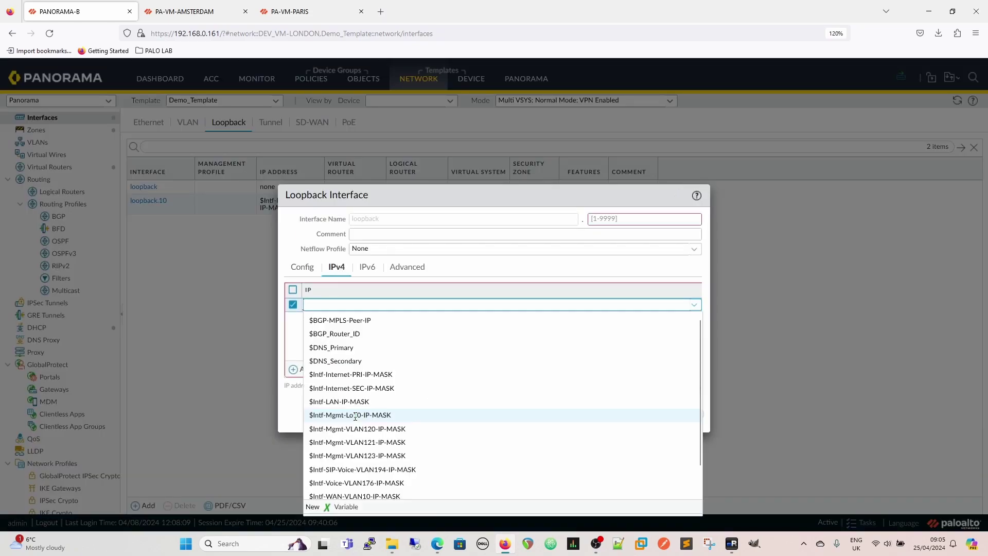
{"action": "left_click", "coordinate": [793, 389]}
{"action": "left_click", "coordinate": [349, 366]}
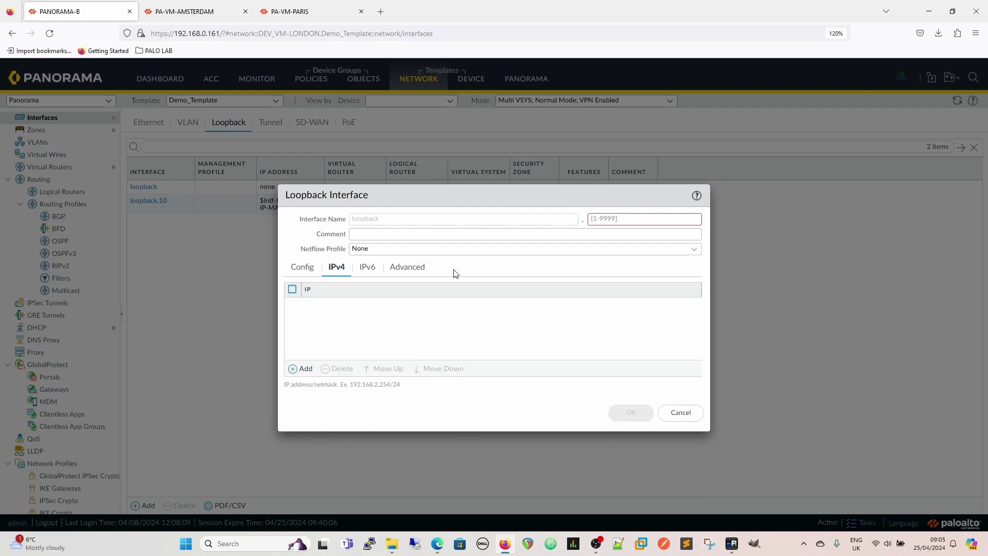
Step: Examine the management profile choices and the router and zone assignments of the new loopback interface, and discard it
{"action": "left_click", "coordinate": [407, 268]}
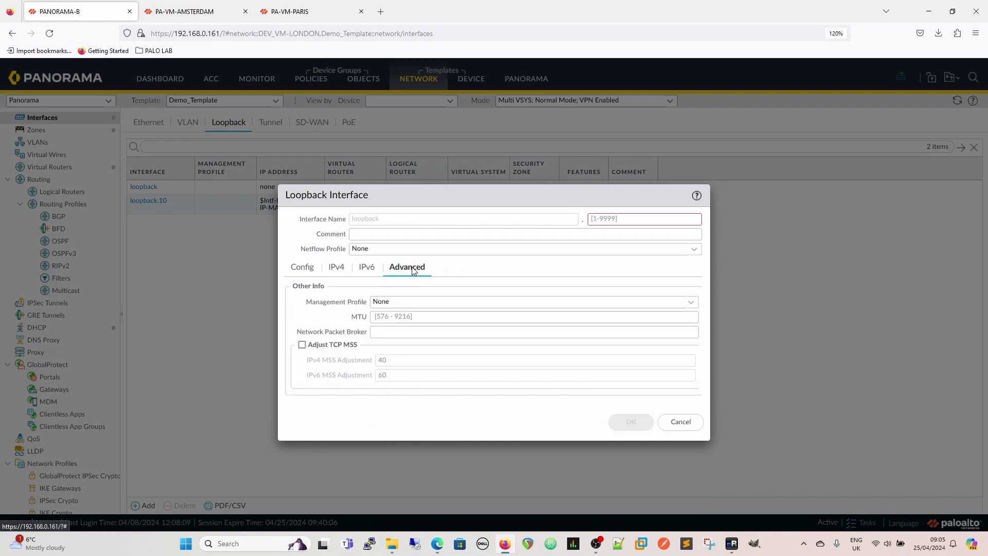
{"action": "left_click", "coordinate": [690, 302]}
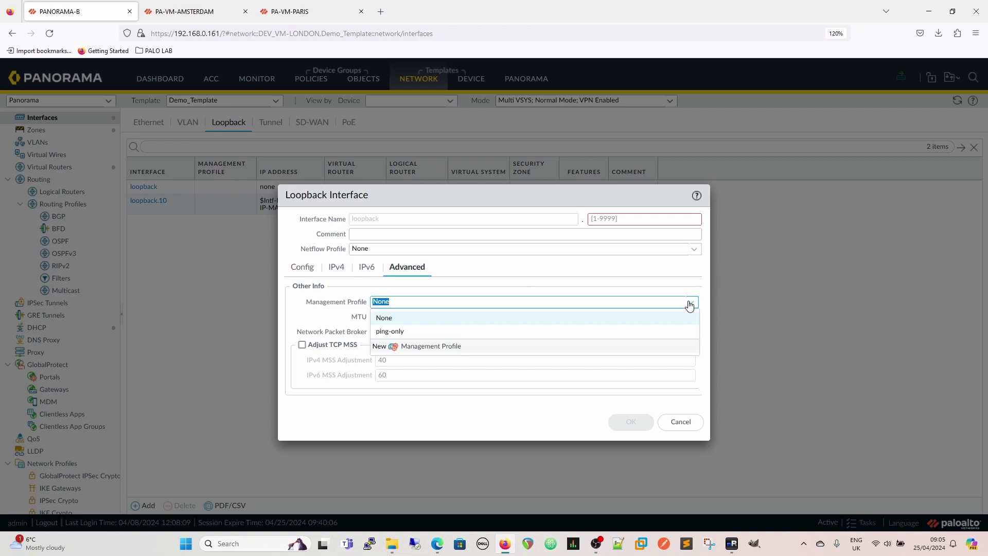
{"action": "left_click", "coordinate": [299, 315]}
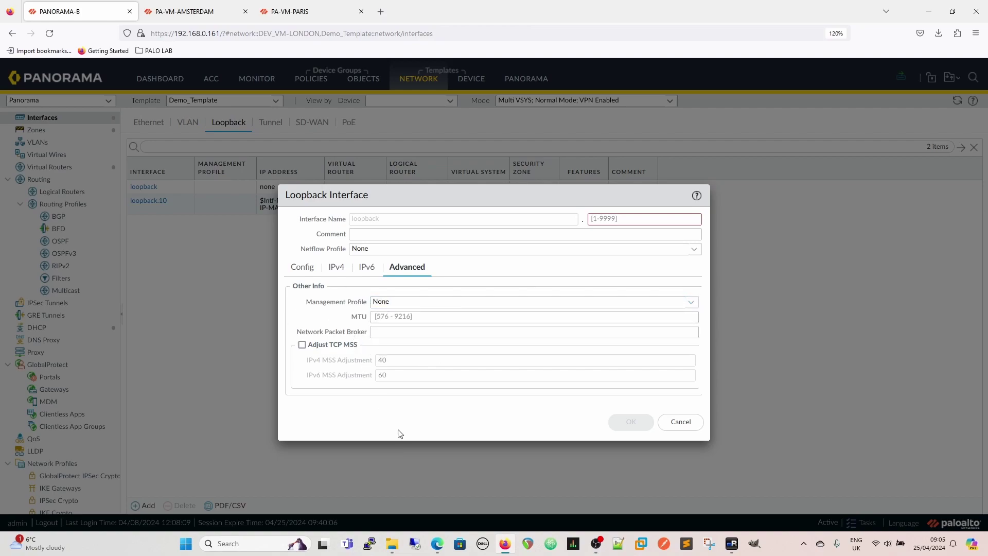
{"action": "left_click", "coordinate": [308, 269]}
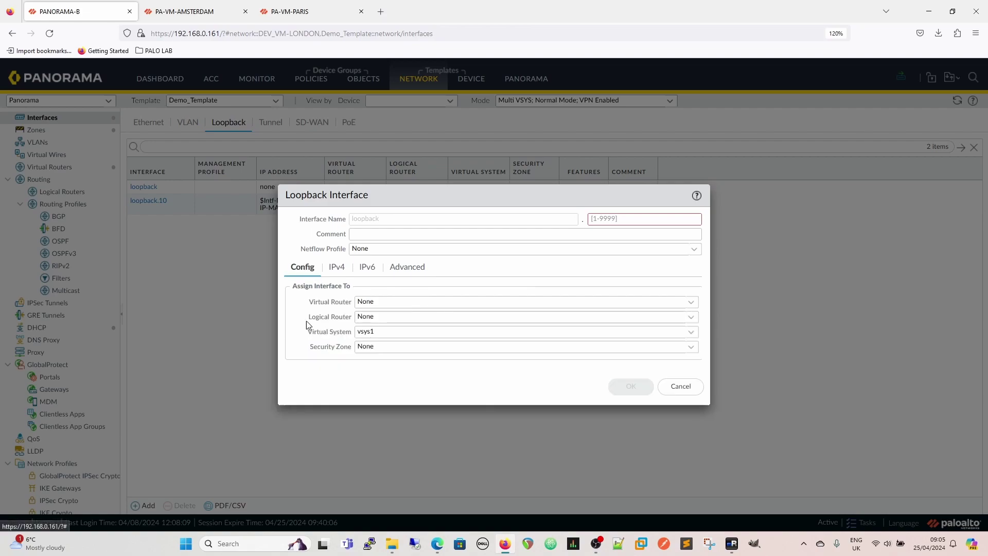
{"action": "left_click", "coordinate": [680, 386]}
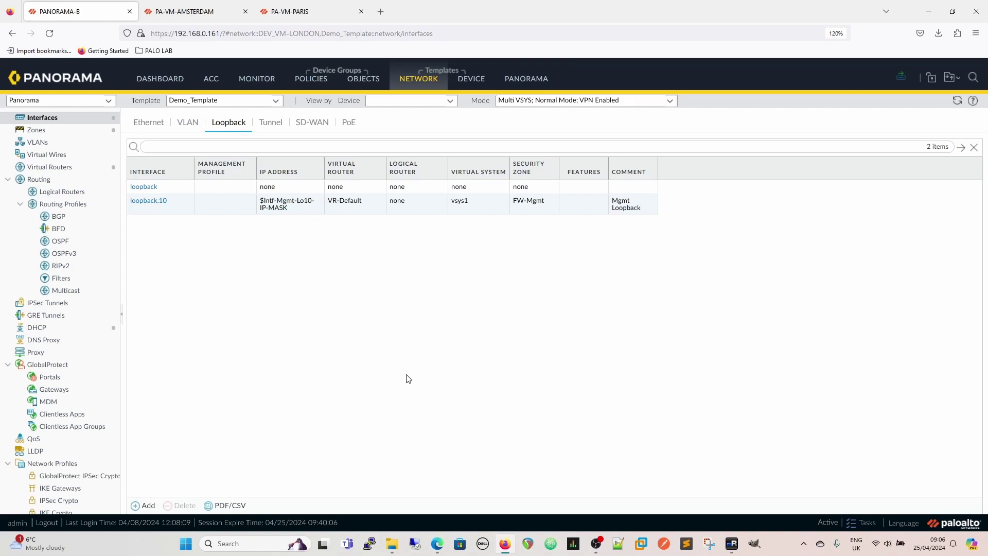
Step: Review Panorama's managed devices summary and its list of templates and template stacks
{"action": "left_click", "coordinate": [514, 79]}
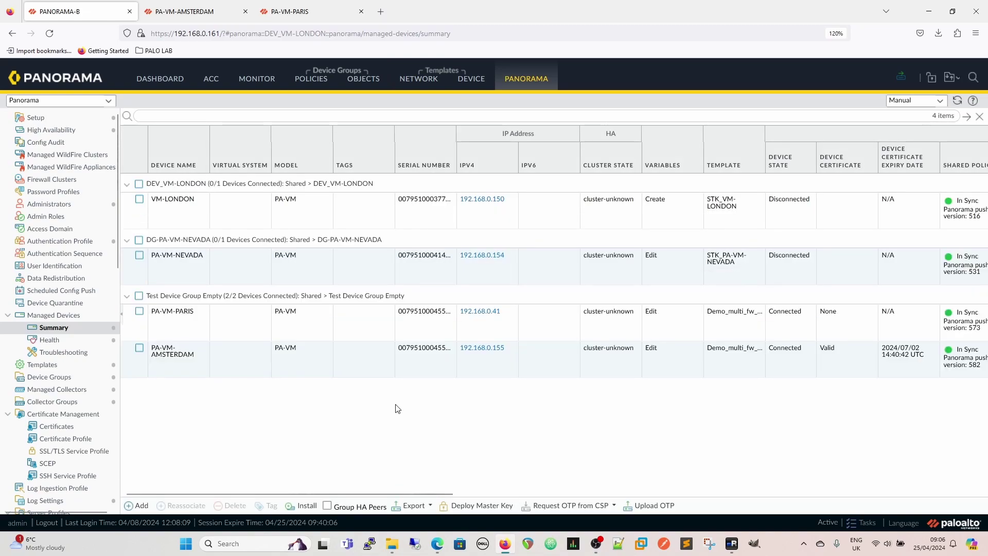
{"action": "left_click", "coordinate": [47, 365]}
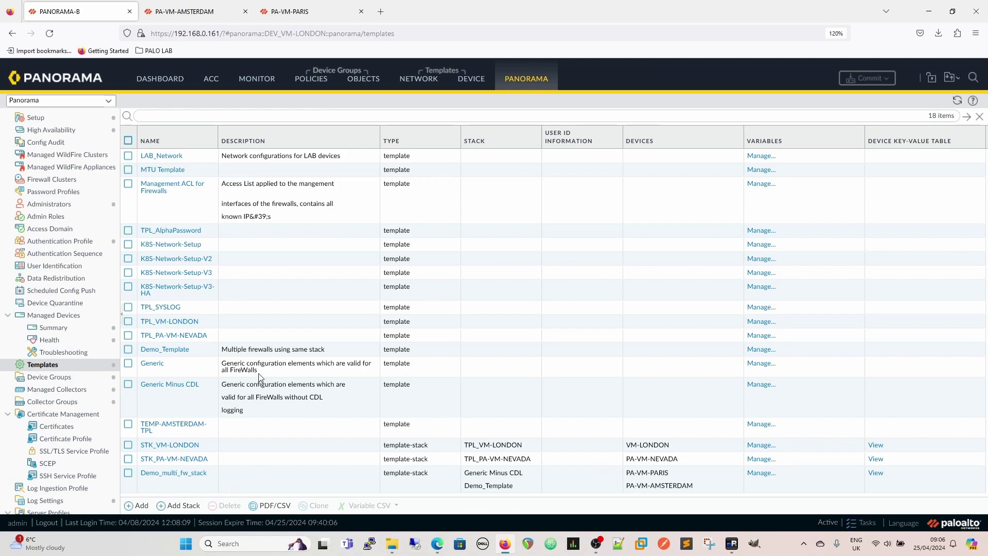
Step: Open VR-Default in Demo_Template's virtual routers, start adding an interface, and remove the blank entry
{"action": "left_click", "coordinate": [427, 78]}
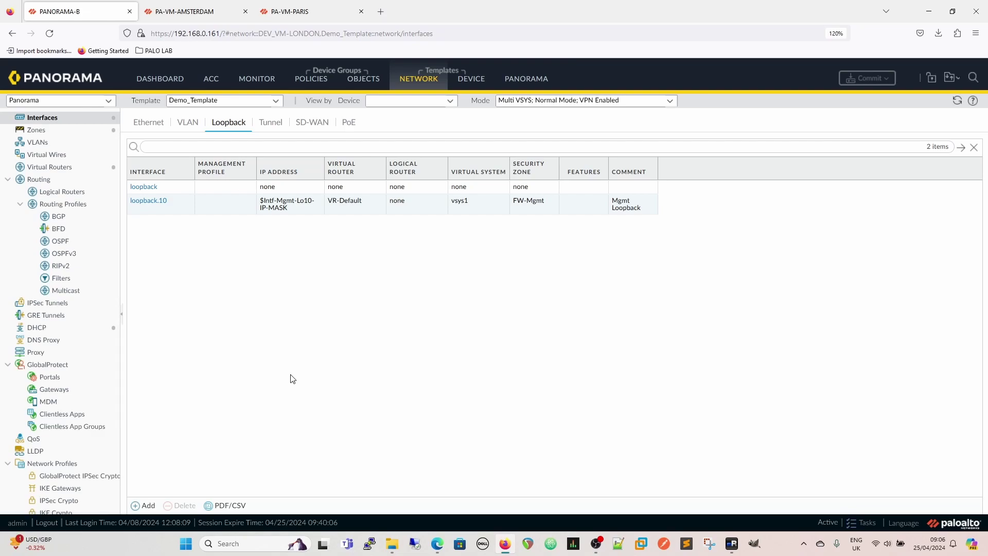
{"action": "left_click", "coordinate": [57, 167]}
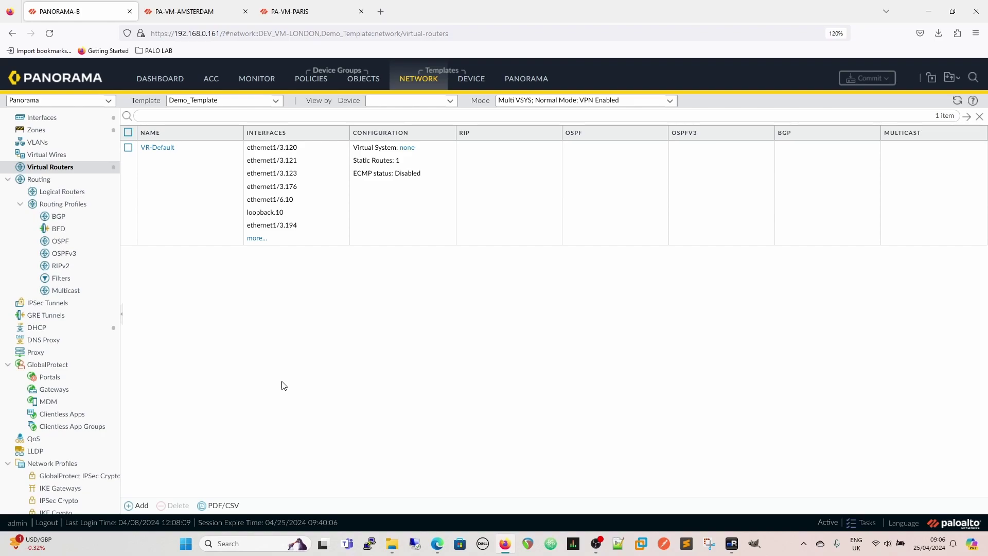
{"action": "left_click", "coordinate": [159, 157]}
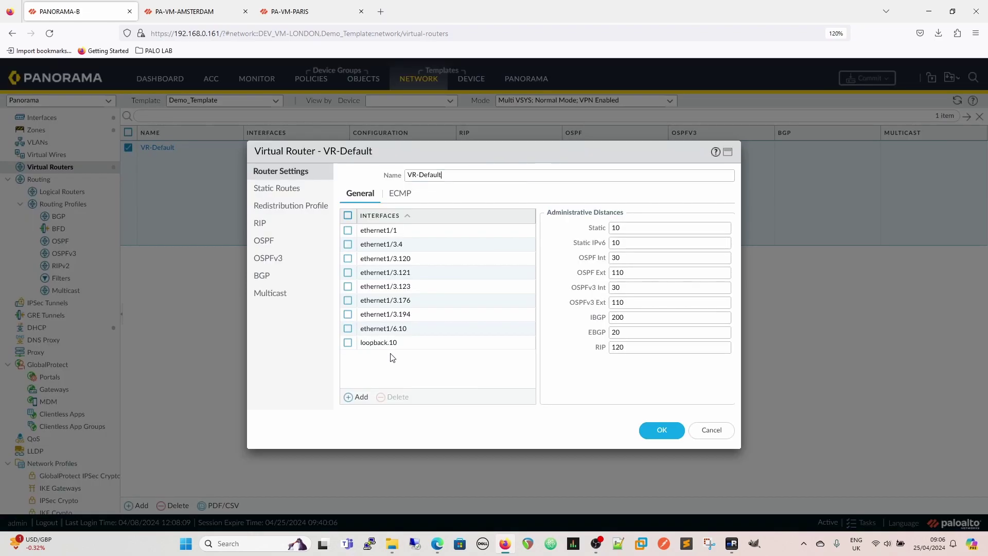
{"action": "left_click", "coordinate": [408, 371]}
{"action": "left_click", "coordinate": [358, 398]}
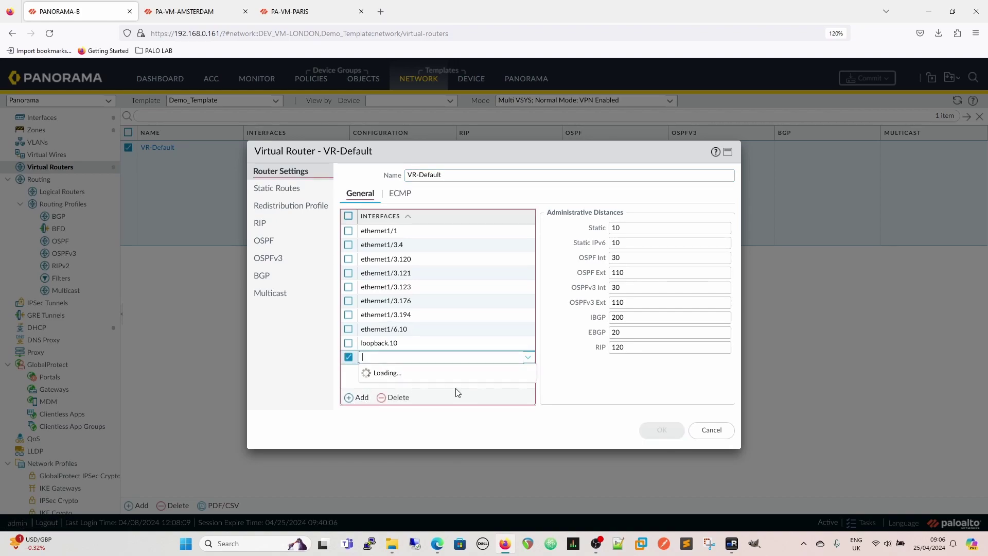
{"action": "left_click", "coordinate": [501, 403]}
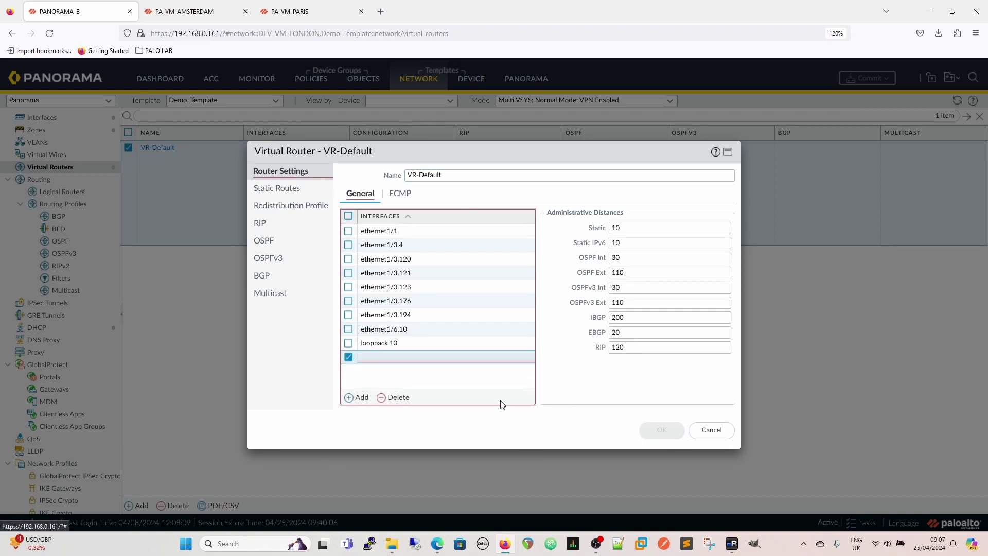
{"action": "left_click", "coordinate": [394, 398]}
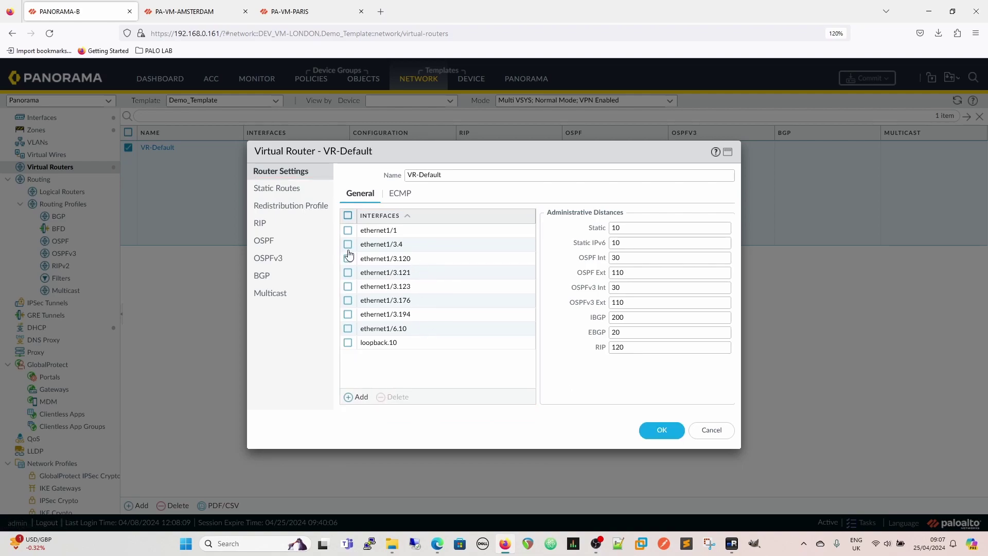
Step: Review VR-Default's BGP settings and the fields of a new auth profile, cancel the profile, and close the virtual router with OK
{"action": "left_click", "coordinate": [263, 276]}
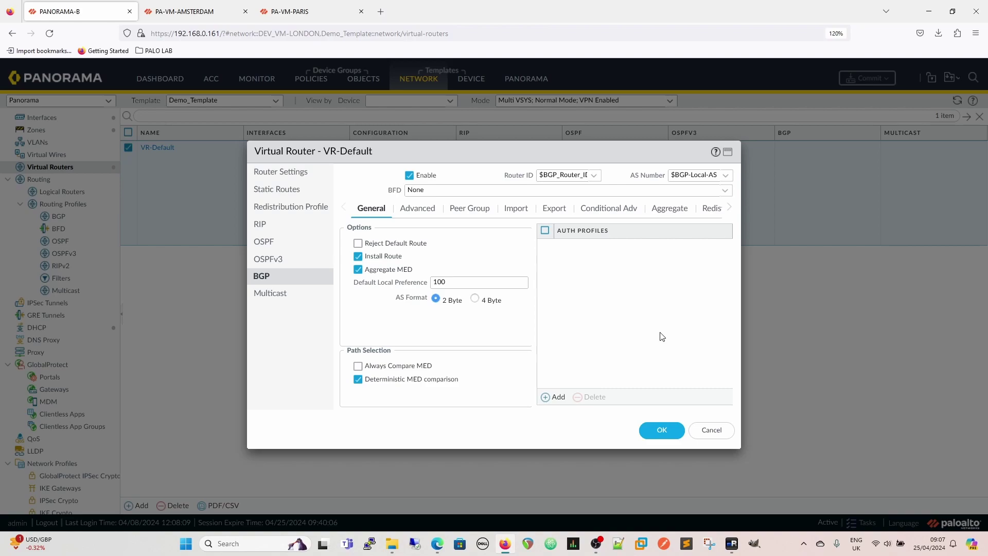
{"action": "left_click", "coordinate": [554, 397]}
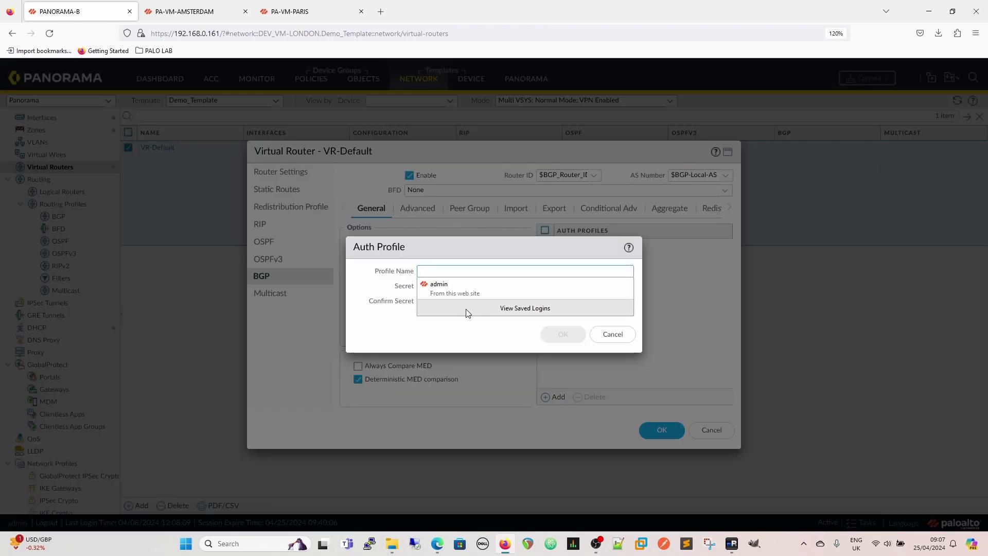
{"action": "left_click", "coordinate": [454, 270]}
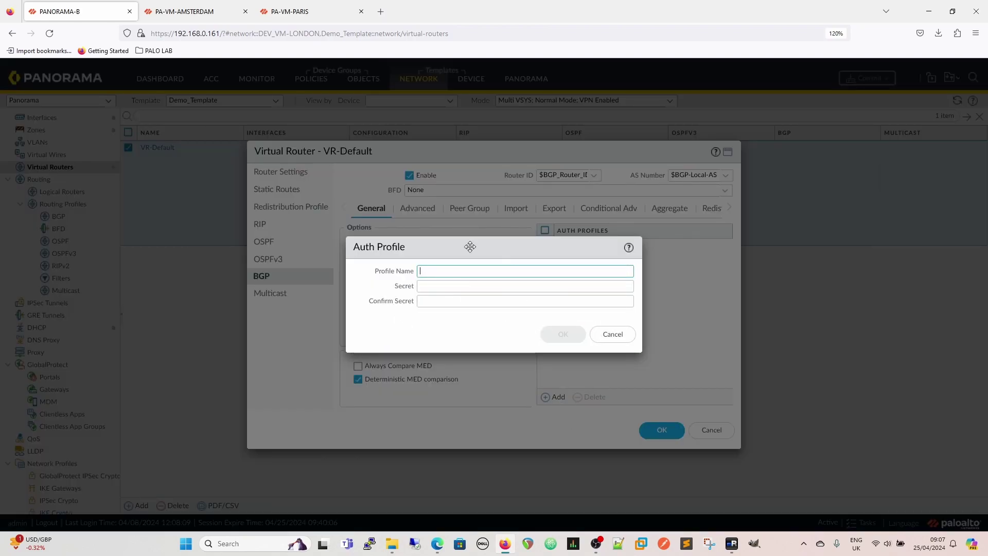
{"action": "left_click", "coordinate": [449, 287]}
{"action": "left_click", "coordinate": [449, 301]}
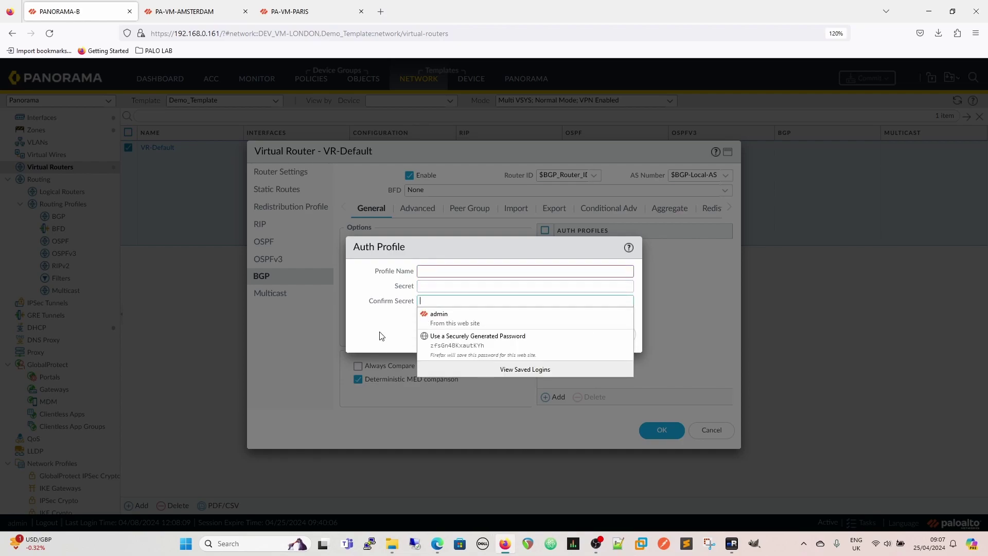
{"action": "left_click", "coordinate": [615, 335]}
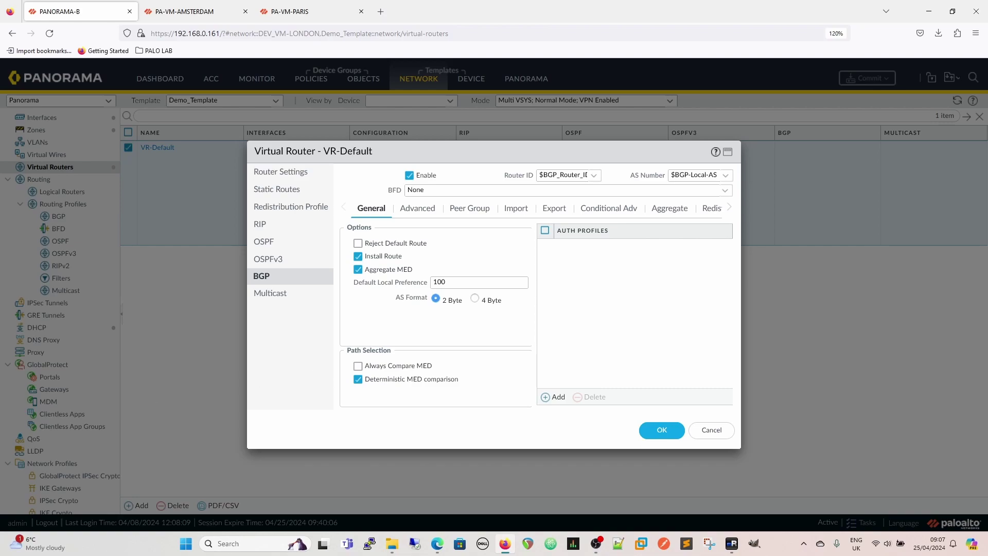
{"action": "left_click", "coordinate": [661, 430]}
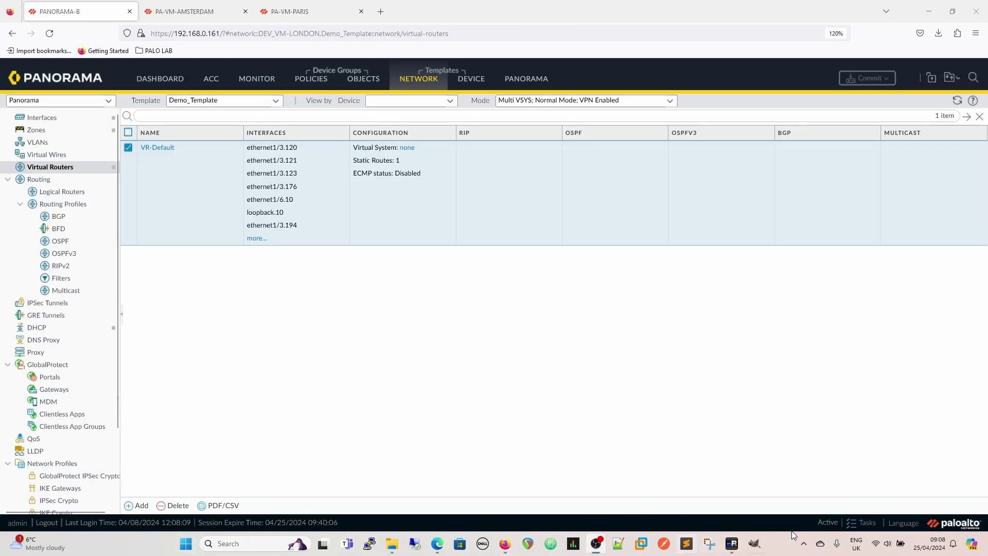
Step: Review Panorama's Task Manager for the commit to the Demo_multi_fw_stack template, and close it
{"action": "left_click", "coordinate": [863, 523]}
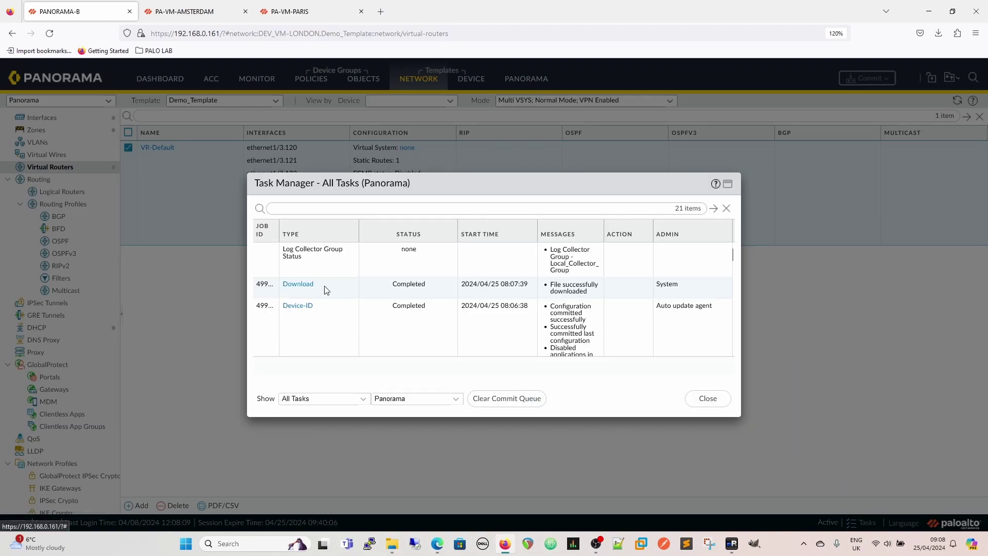
{"action": "scroll", "coordinate": [383, 303], "scroll_direction": "down", "scroll_amount": 10}
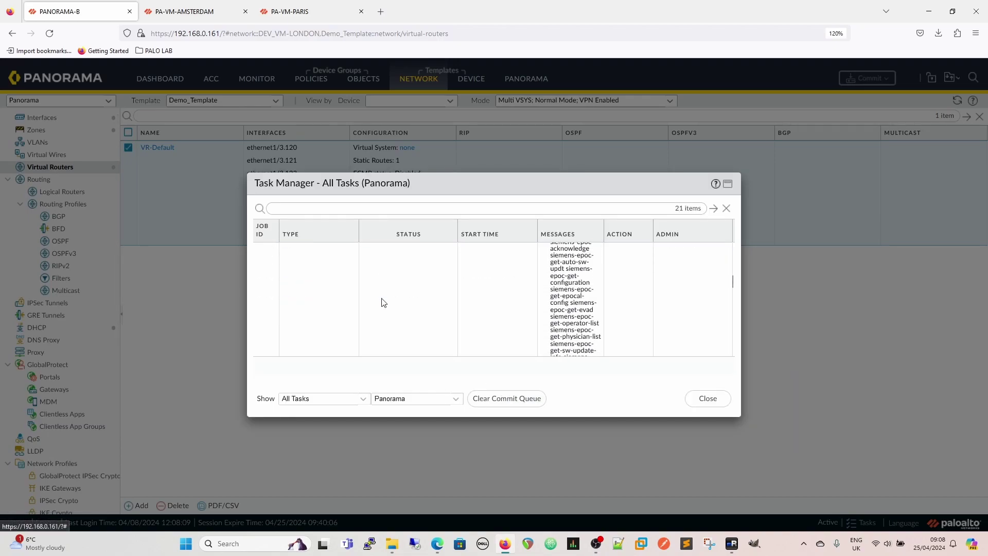
{"action": "scroll", "coordinate": [384, 303], "scroll_direction": "down", "scroll_amount": 5}
{"action": "scroll", "coordinate": [383, 302], "scroll_direction": "up", "scroll_amount": 2}
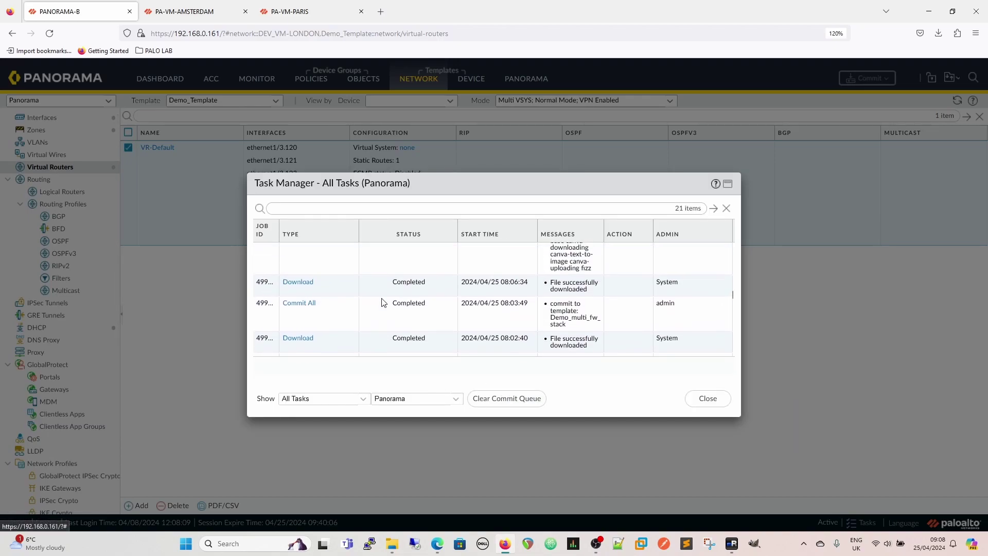
{"action": "scroll", "coordinate": [384, 302], "scroll_direction": "down", "scroll_amount": 2}
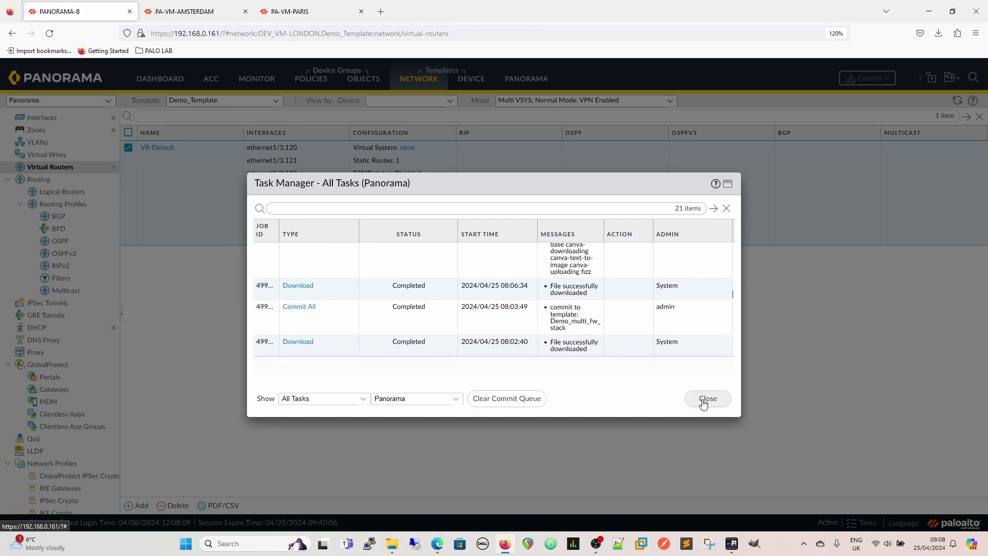
{"action": "left_click", "coordinate": [708, 398]}
Step: Check the DNS servers in the device Services settings of PA-VM-PARIS and PA-VM-AMSTERDAM, refreshing both firewalls' data
{"action": "left_click", "coordinate": [301, 11]}
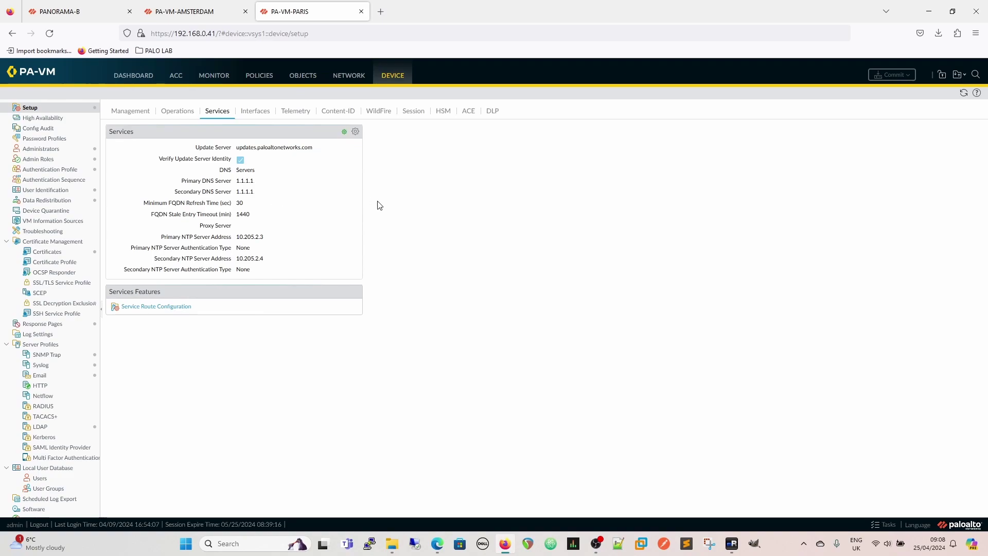
{"action": "left_click", "coordinate": [964, 95]}
{"action": "left_click", "coordinate": [184, 11]}
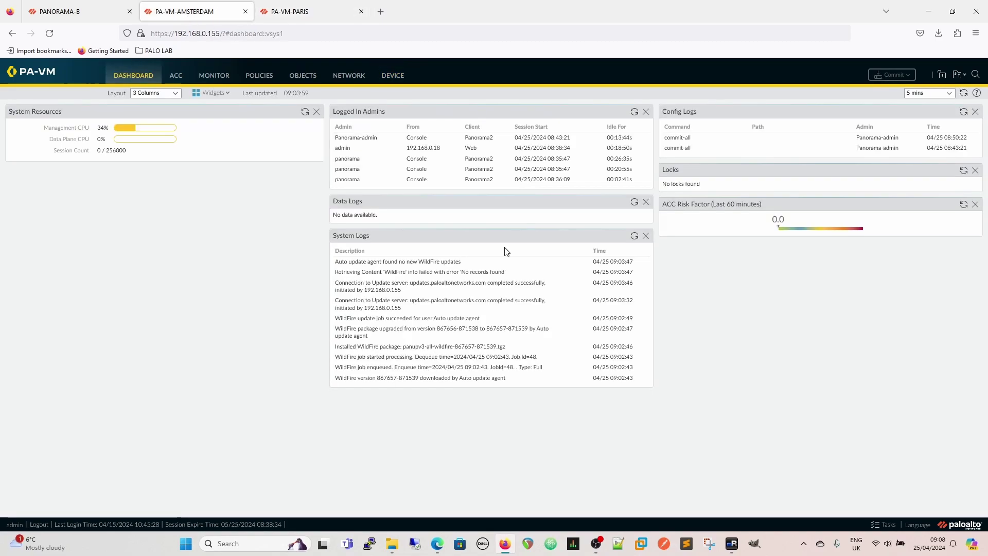
{"action": "left_click", "coordinate": [393, 76]}
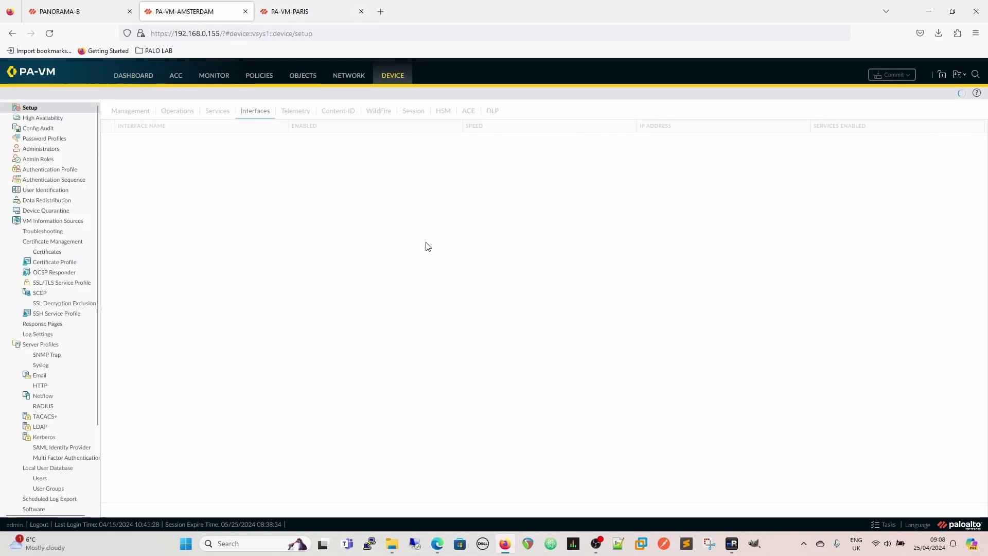
{"action": "left_click", "coordinate": [216, 111]}
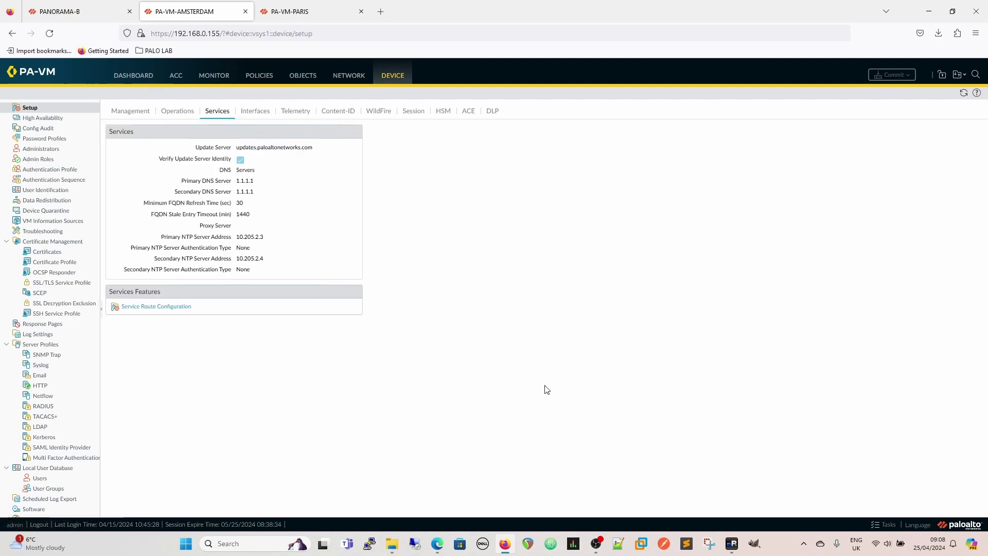
{"action": "left_click", "coordinate": [963, 92]}
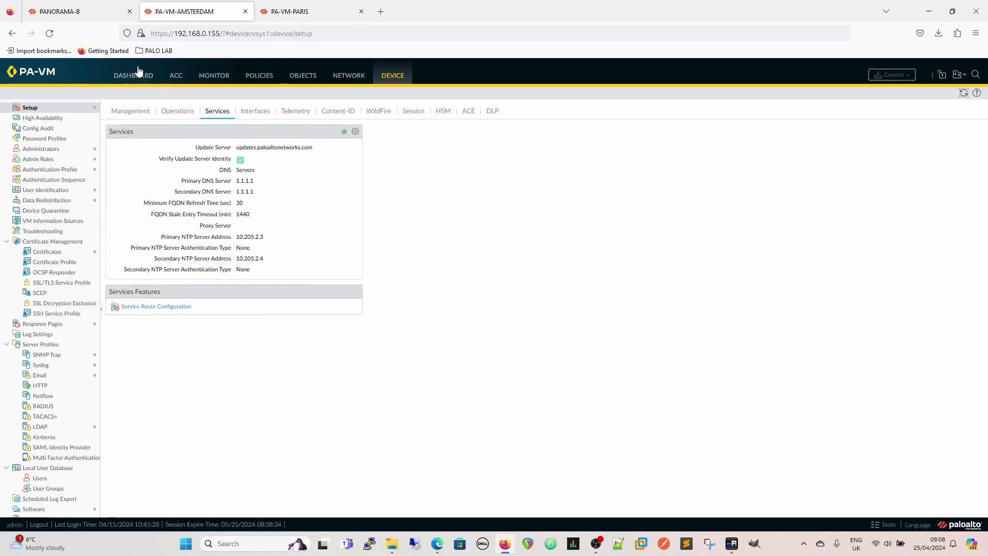
Step: Return to Panorama's templates and compare both firewalls' variable values in the device key-value table of Demo_multi_fw_stack
{"action": "left_click", "coordinate": [71, 12]}
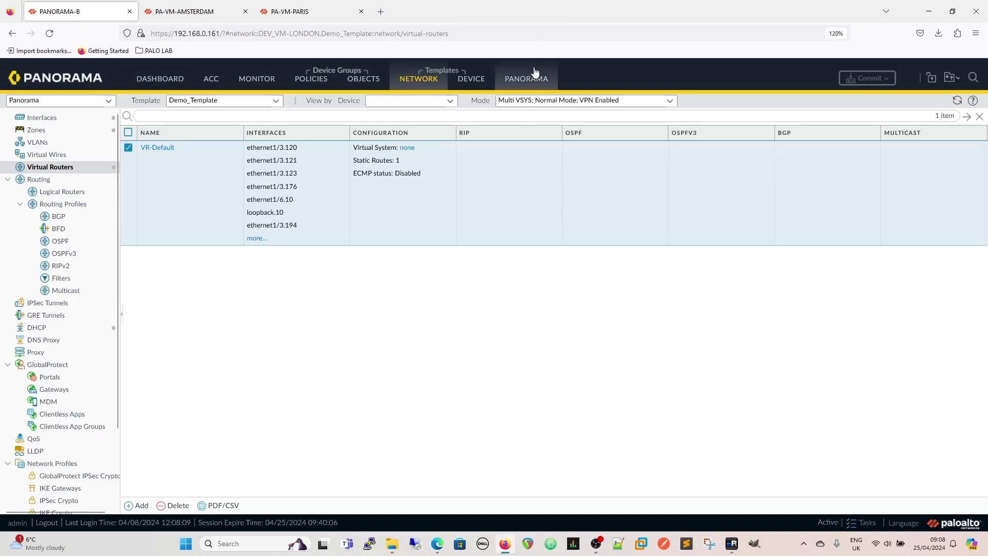
{"action": "left_click", "coordinate": [517, 82]}
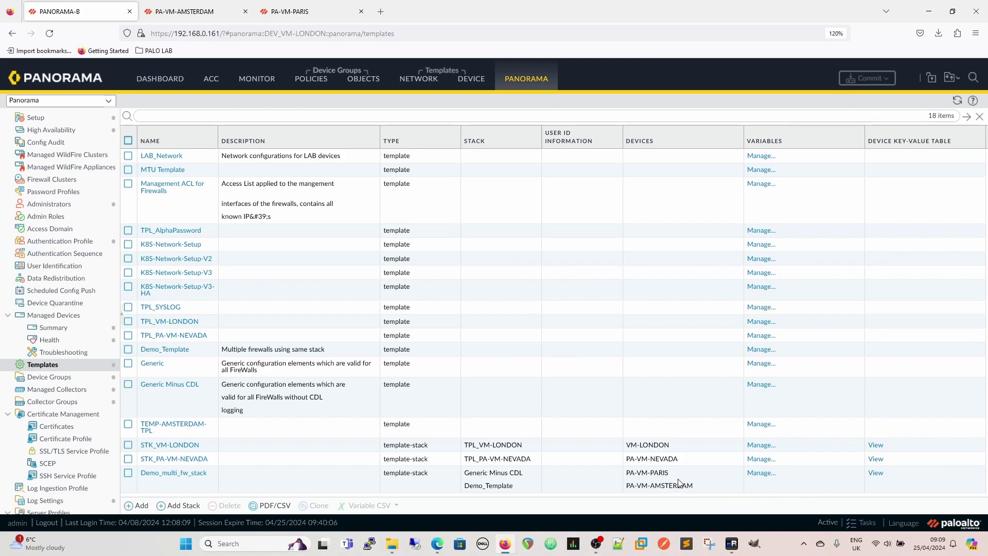
{"action": "left_click", "coordinate": [876, 473]}
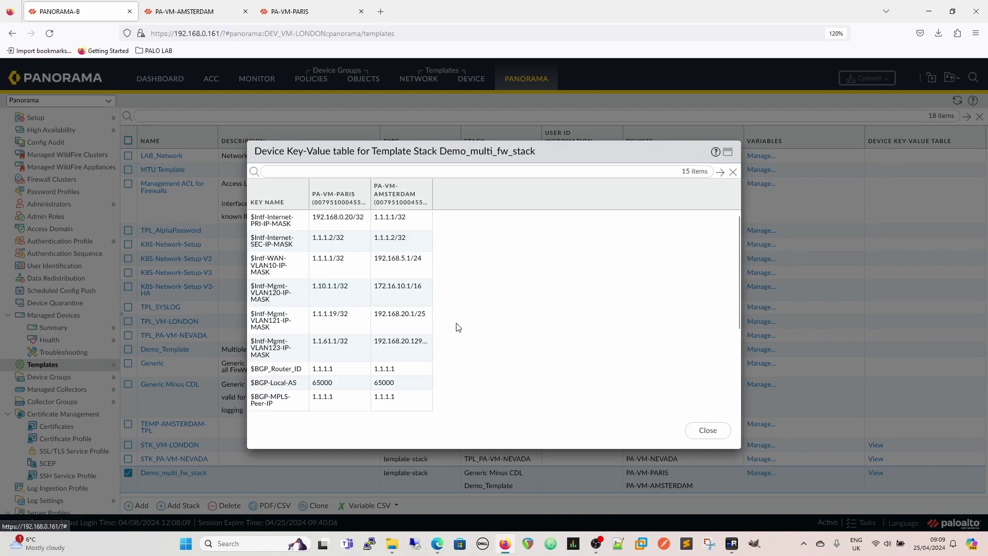
{"action": "scroll", "coordinate": [409, 339], "scroll_direction": "down", "scroll_amount": 5}
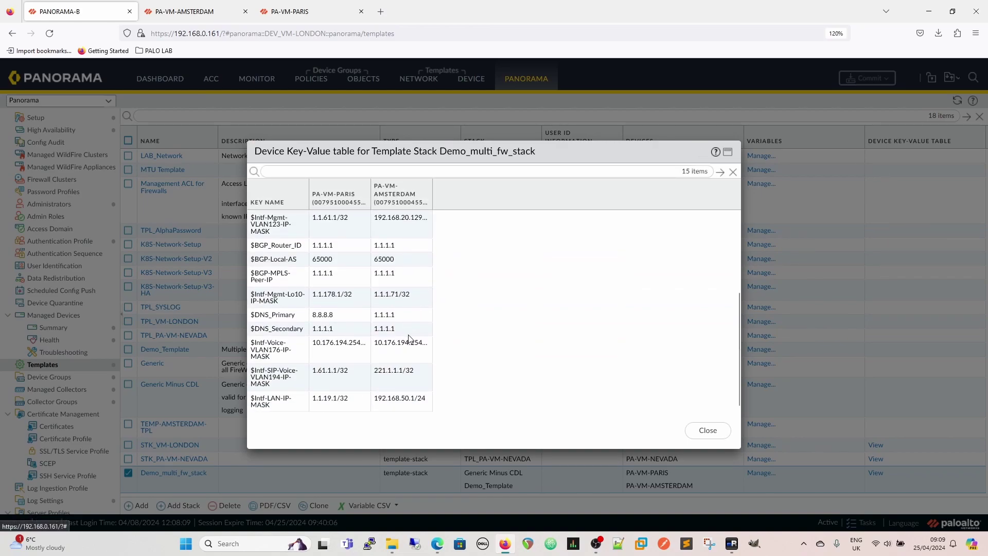
{"action": "scroll", "coordinate": [409, 339], "scroll_direction": "up", "scroll_amount": 5}
{"action": "scroll", "coordinate": [410, 339], "scroll_direction": "down", "scroll_amount": 5}
{"action": "left_click", "coordinate": [703, 430]}
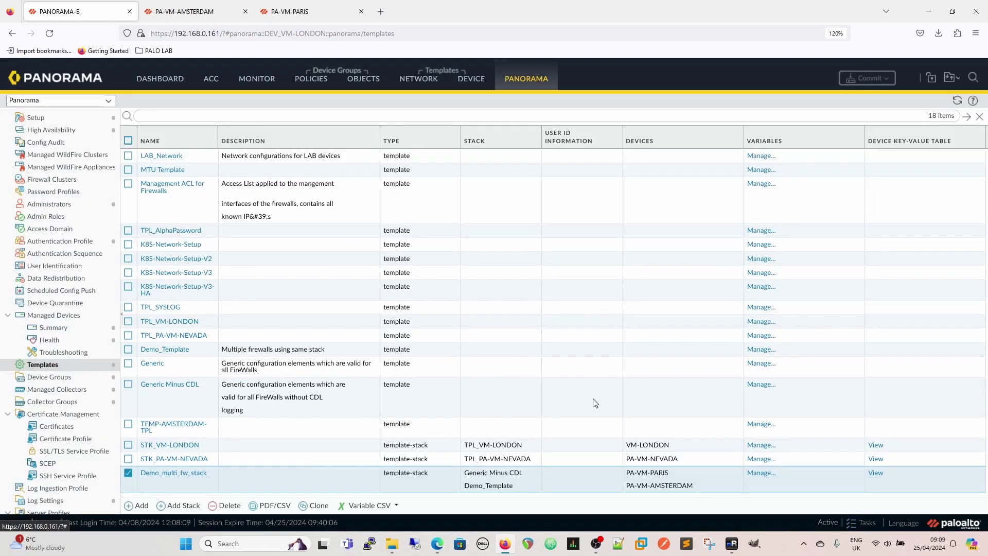
Step: Examine Demo_Template's variables and the variables_Demo_multi_fw_stack spreadsheet in Google Sheets, and close the variable list in Panorama
{"action": "left_click", "coordinate": [756, 353]}
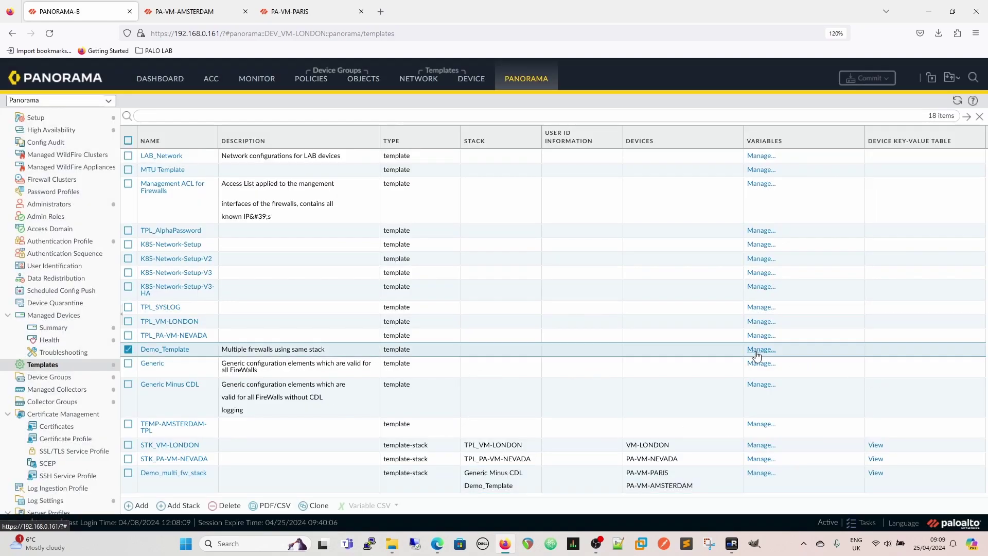
{"action": "scroll", "coordinate": [501, 311], "scroll_direction": "down", "scroll_amount": 5}
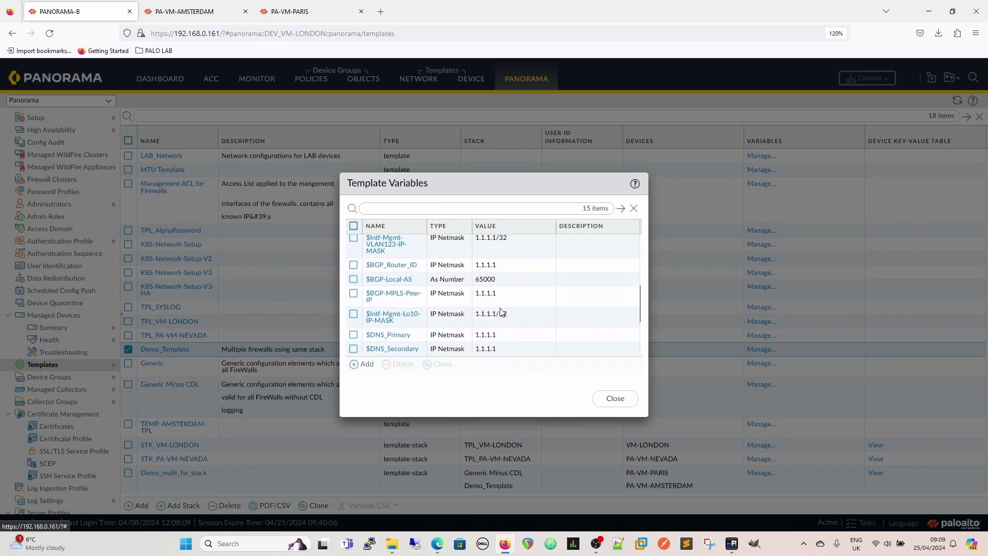
{"action": "scroll", "coordinate": [501, 312], "scroll_direction": "down", "scroll_amount": 2}
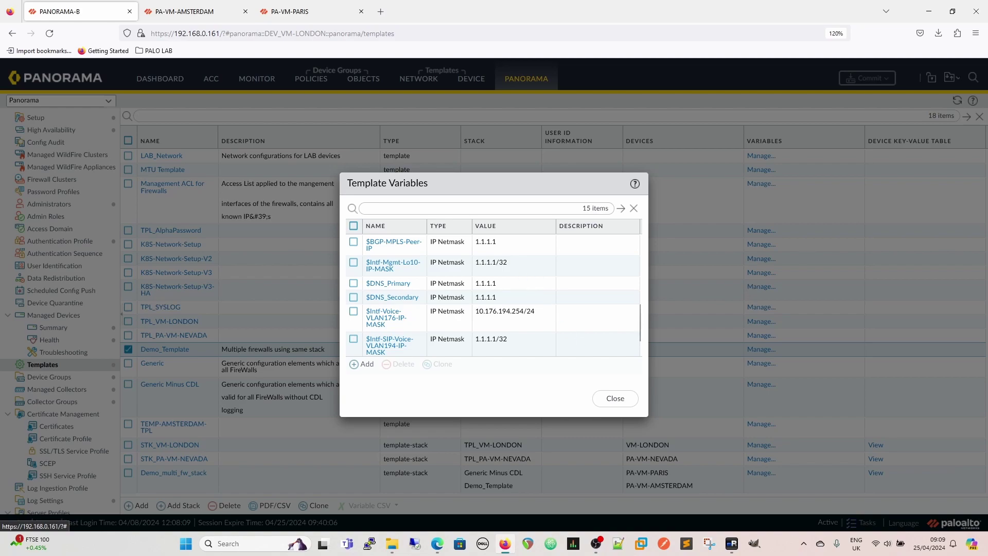
{"action": "key", "text": "alt+Tab"}
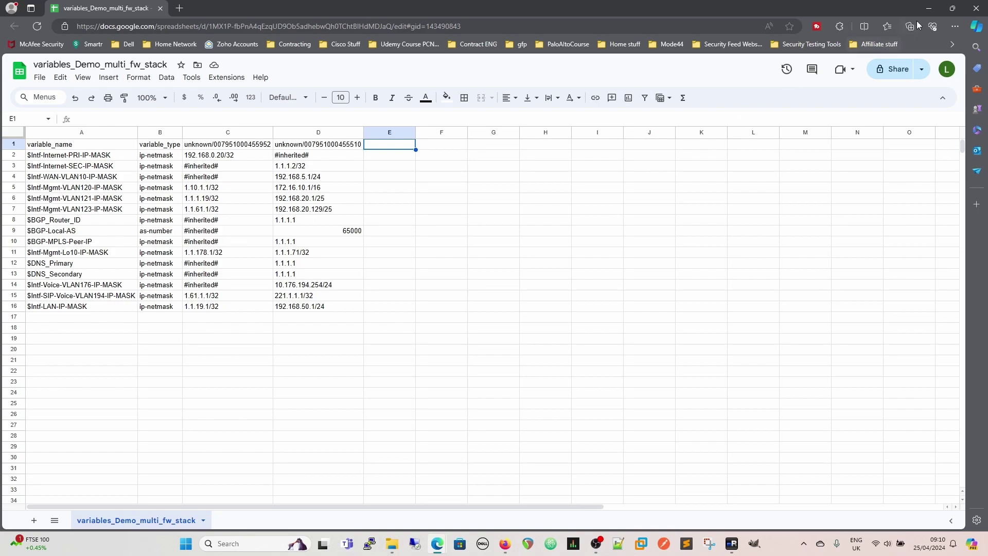
{"action": "left_click", "coordinate": [930, 8]}
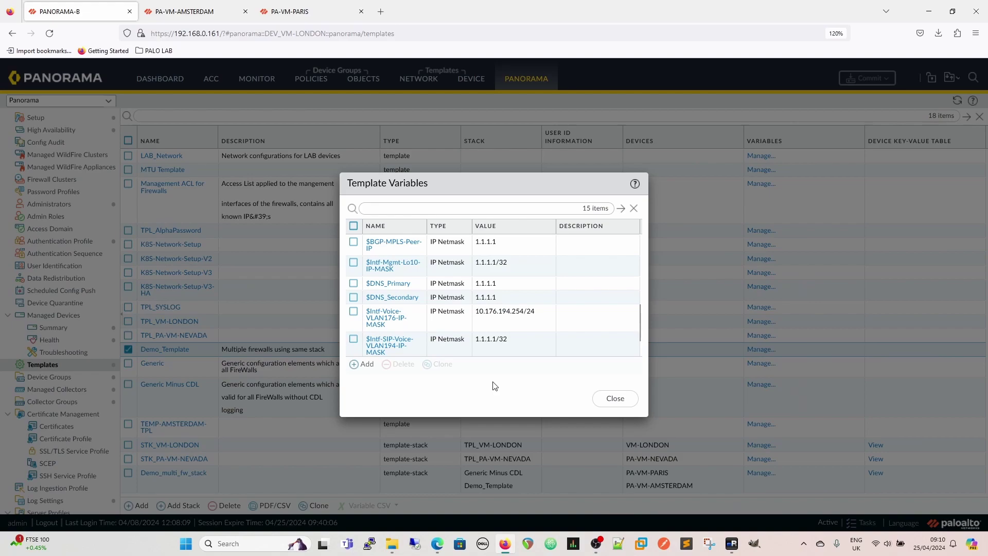
{"action": "left_click", "coordinate": [615, 399]}
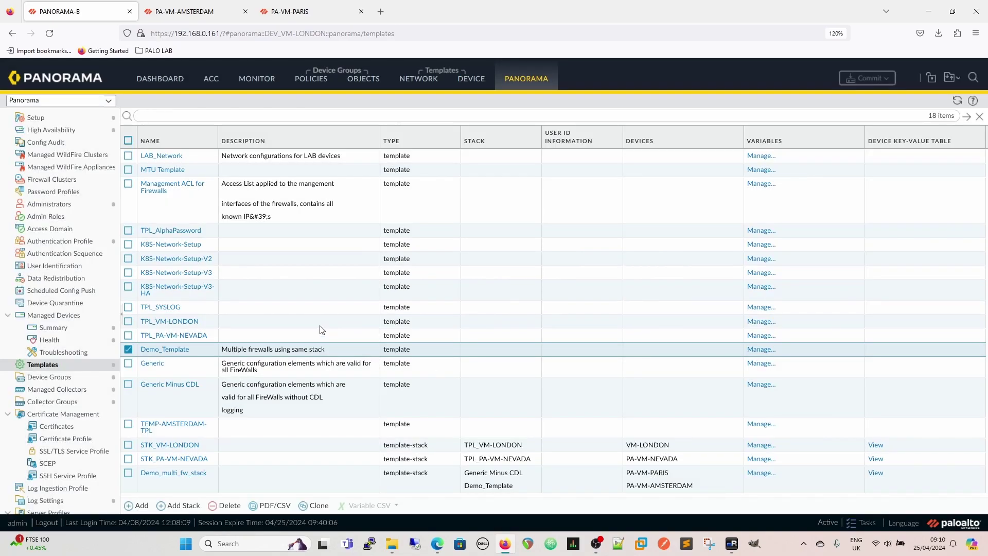